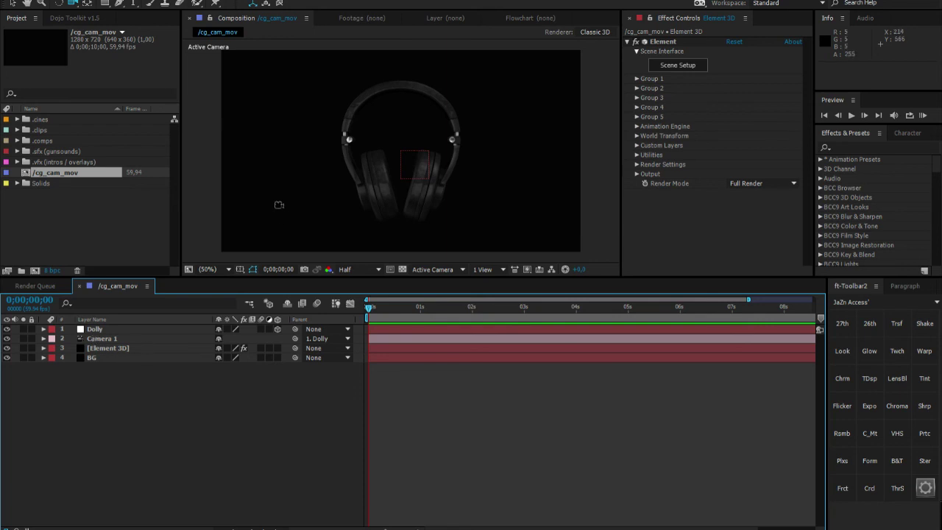
Move Camera 1 close to -76.8, -141.3, -797.7, framing the headphones from the front
{"action": "left_click", "coordinate": [98, 340]}
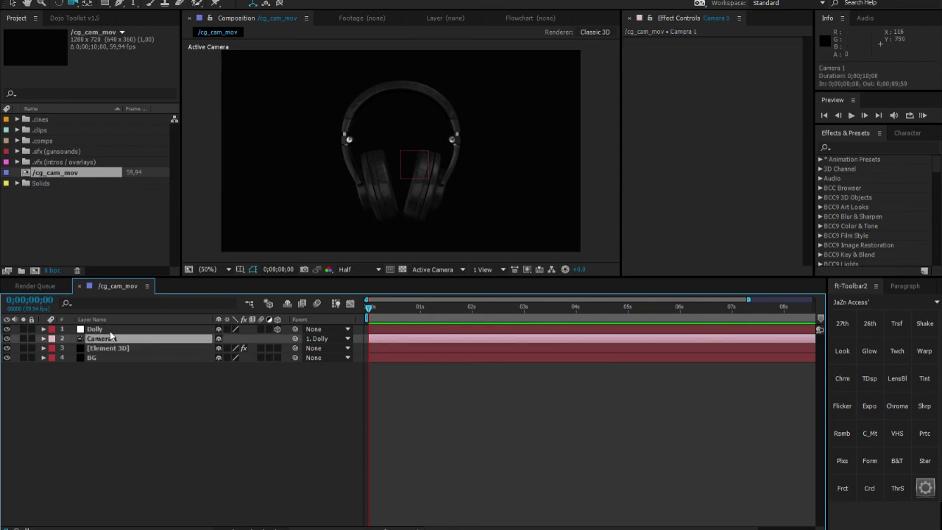
{"action": "key", "text": "ctrl+Up"}
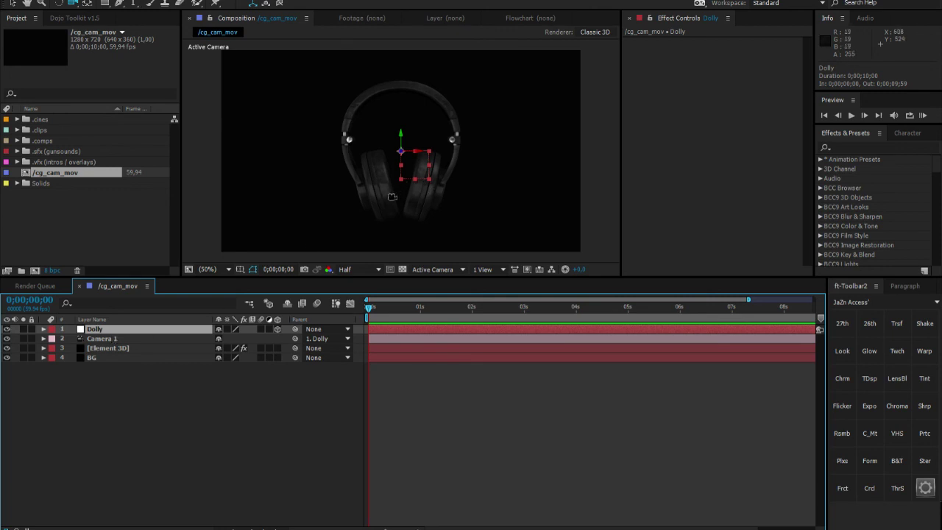
{"action": "left_click", "coordinate": [301, 376]}
{"action": "left_click_drag", "start_coordinate": [407, 201], "coordinate": [475, 213]}
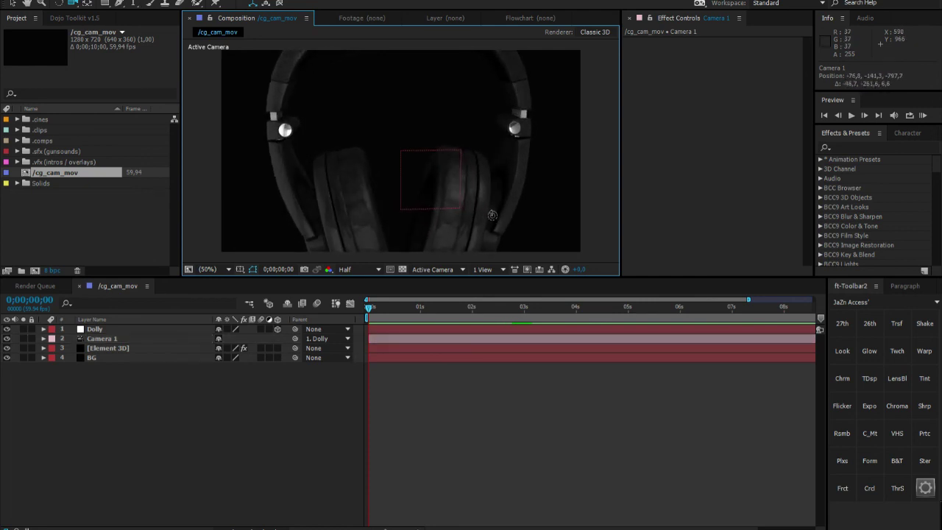
Orbit Camera 1 slightly around the headphones from the front view
{"action": "left_click", "coordinate": [60, 396]}
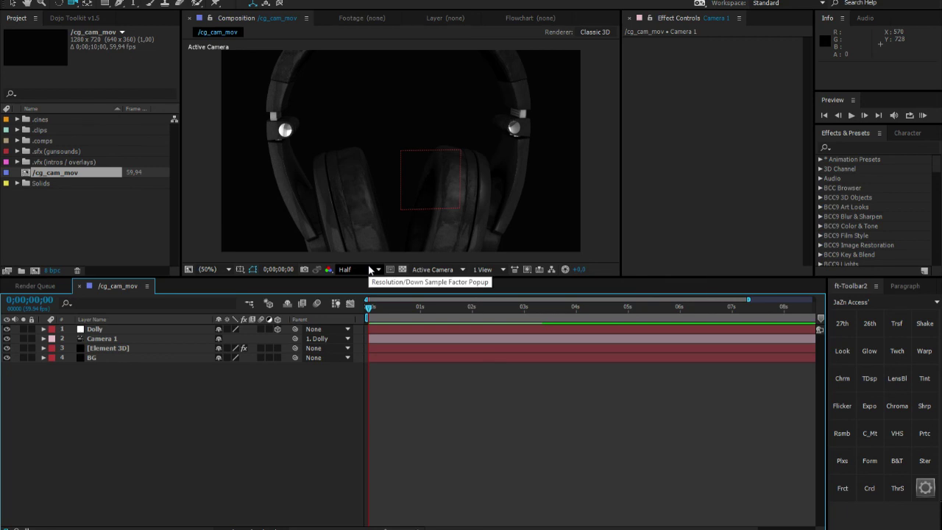
{"action": "left_click_drag", "start_coordinate": [487, 210], "coordinate": [354, 235]}
{"action": "left_click", "coordinate": [311, 260]}
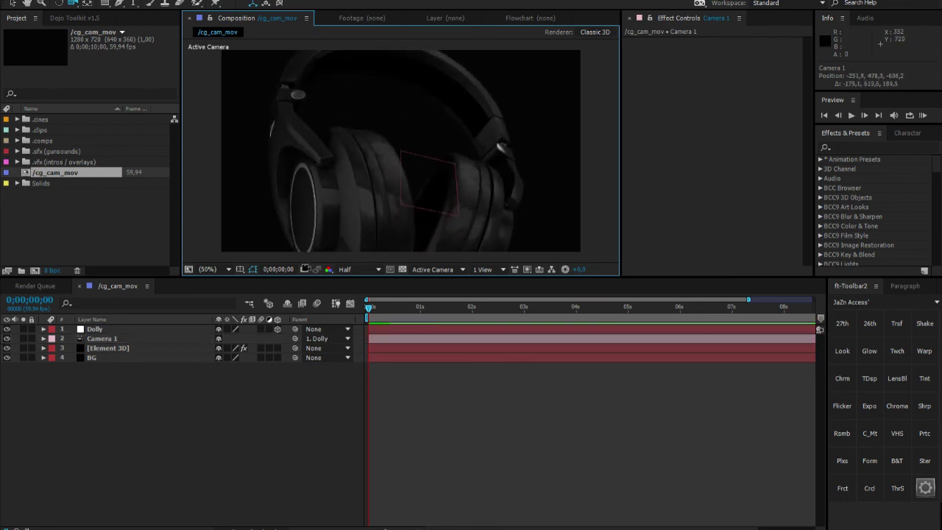
Tilt Camera 1 to a 19° Z Rotation and reframe an angled ear-cup close-up
{"action": "left_click", "coordinate": [106, 340]}
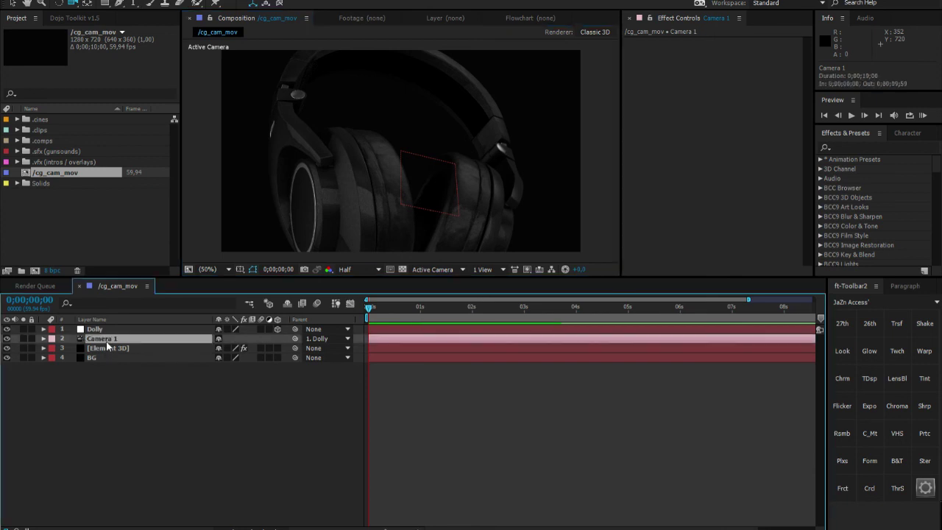
{"action": "key", "text": "r"}
{"action": "left_click_drag", "start_coordinate": [229, 377], "coordinate": [249, 377]}
{"action": "left_click_drag", "start_coordinate": [411, 243], "coordinate": [517, 180]}
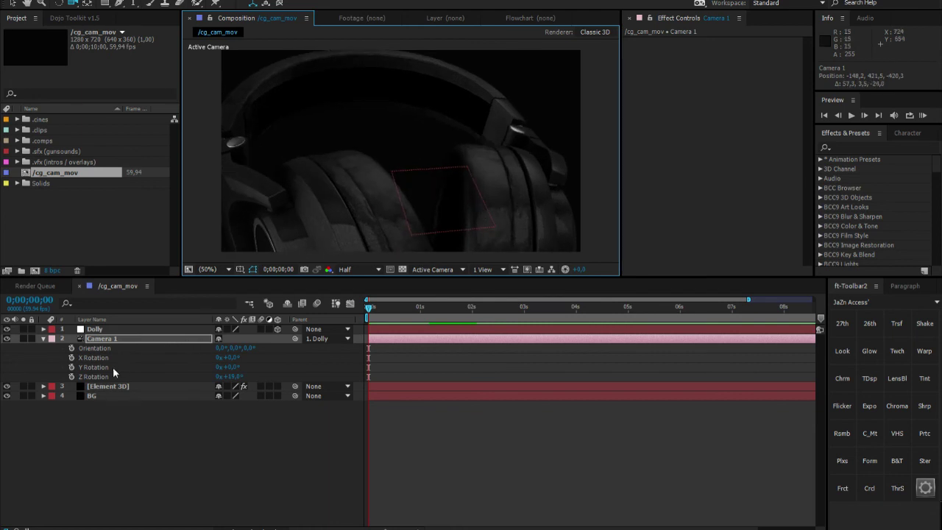
{"action": "left_click", "coordinate": [111, 385]}
Rotate the Element 3D physical environment to 77° on X, shifting the headphone reflections
{"action": "left_click", "coordinate": [637, 166]}
{"action": "scroll", "coordinate": [651, 174], "scroll_direction": "down", "scroll_amount": 2}
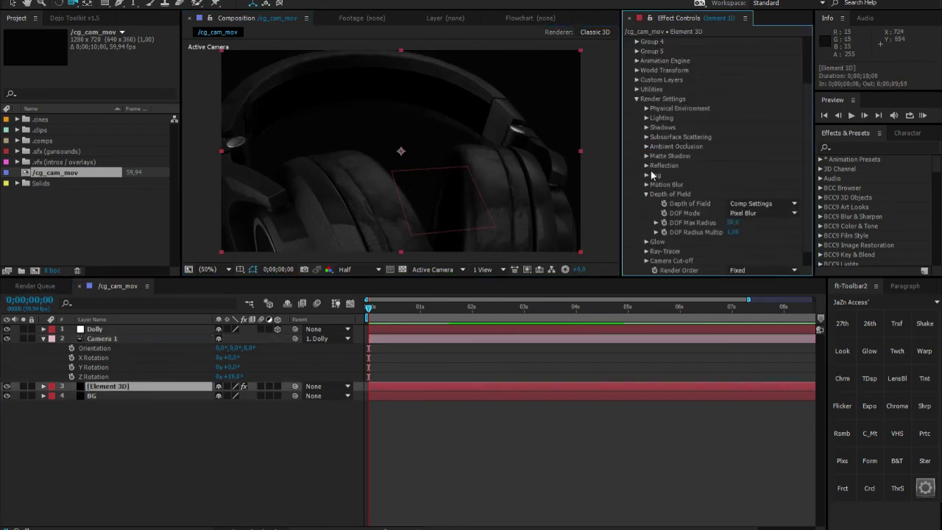
{"action": "left_click", "coordinate": [646, 194]}
{"action": "left_click", "coordinate": [646, 128]}
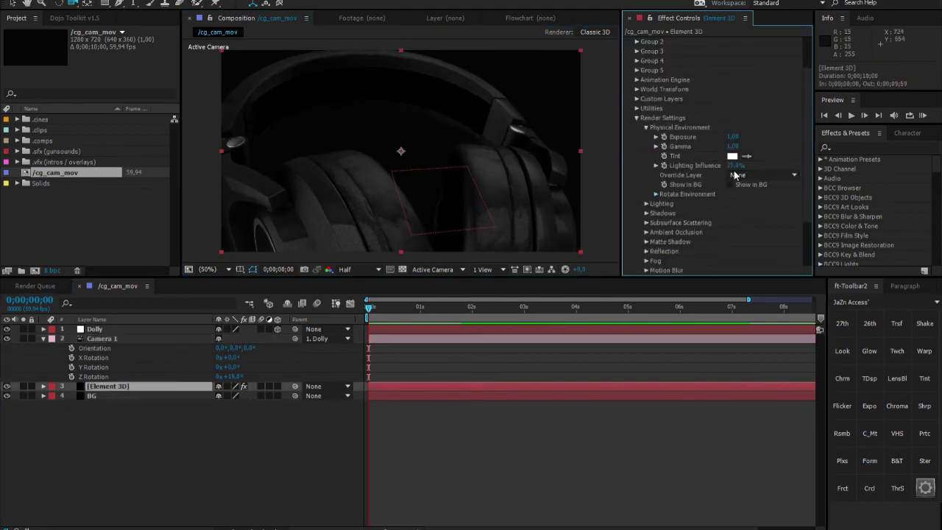
{"action": "left_click", "coordinate": [655, 194]}
{"action": "mouse_move", "coordinate": [770, 203]}
{"action": "left_mouse_down"}
{"action": "mouse_move", "coordinate": [730, 213]}
{"action": "mouse_move", "coordinate": [783, 204]}
{"action": "left_mouse_up"}
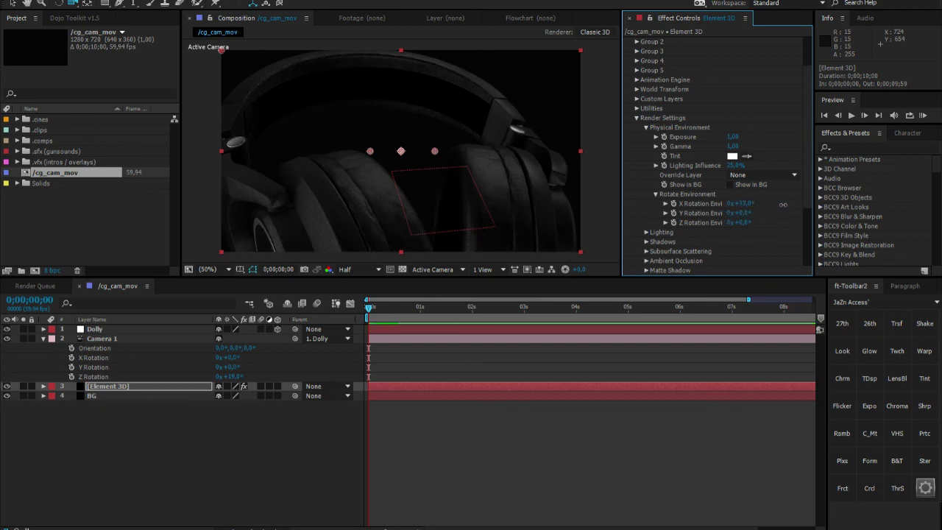
{"action": "left_click", "coordinate": [647, 130]}
{"action": "left_click", "coordinate": [637, 120]}
Add a white Point light, Light 1, at 100% intensity with shadows
{"action": "right_click", "coordinate": [198, 431]}
{"action": "mouse_move", "coordinate": [242, 314]}
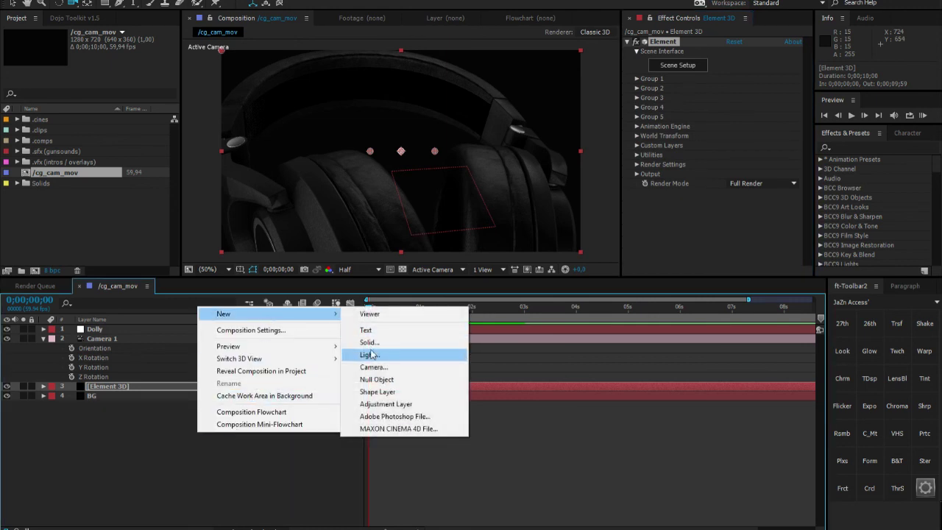
{"action": "left_click", "coordinate": [371, 355]}
{"action": "left_click", "coordinate": [679, 241]}
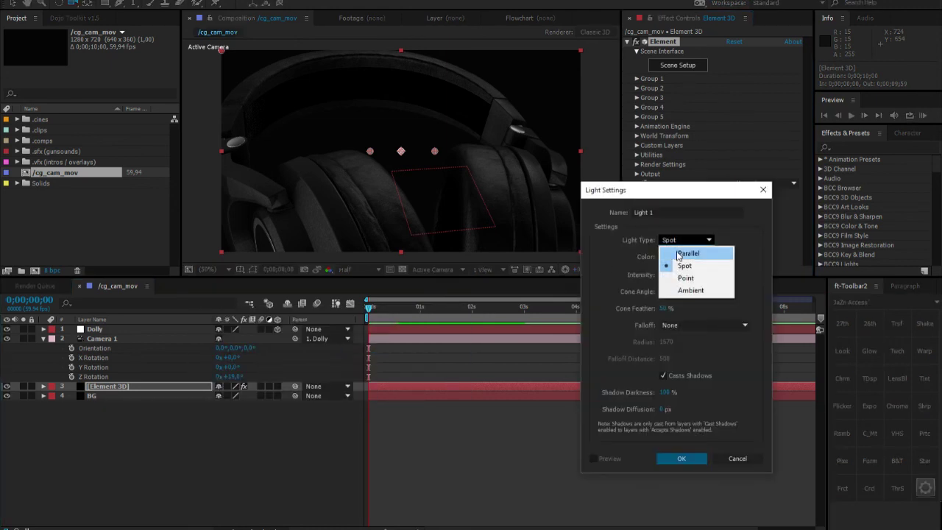
{"action": "left_click", "coordinate": [685, 277]}
{"action": "left_click", "coordinate": [669, 257]}
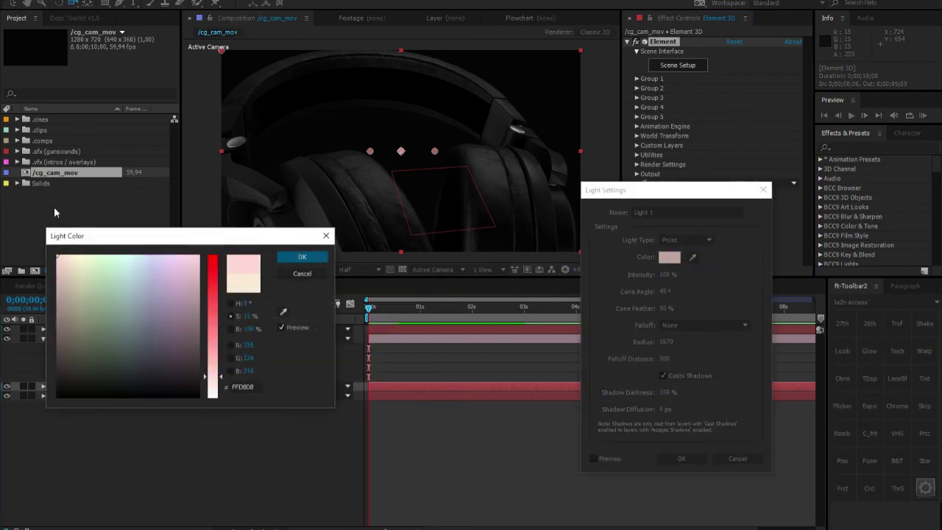
{"action": "left_click_drag", "start_coordinate": [225, 374], "coordinate": [213, 419]}
{"action": "left_click", "coordinate": [302, 257]}
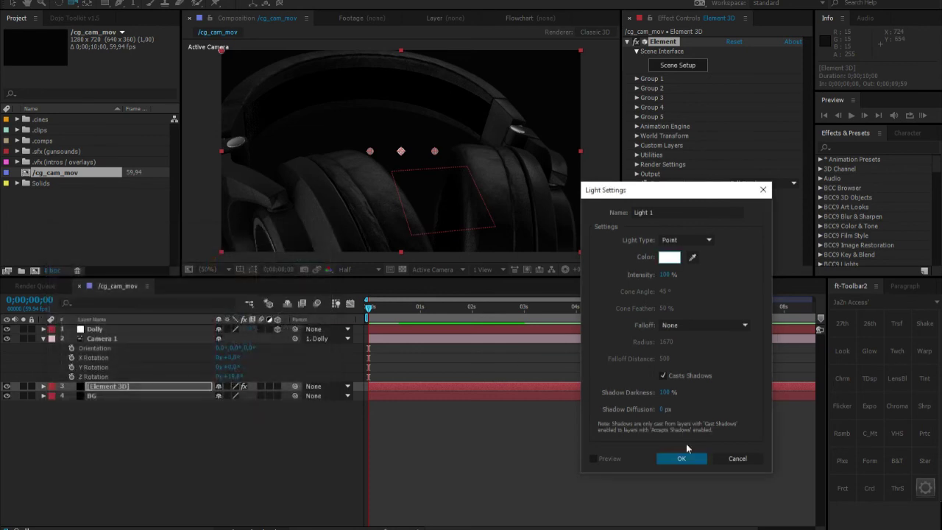
{"action": "left_click", "coordinate": [682, 458]}
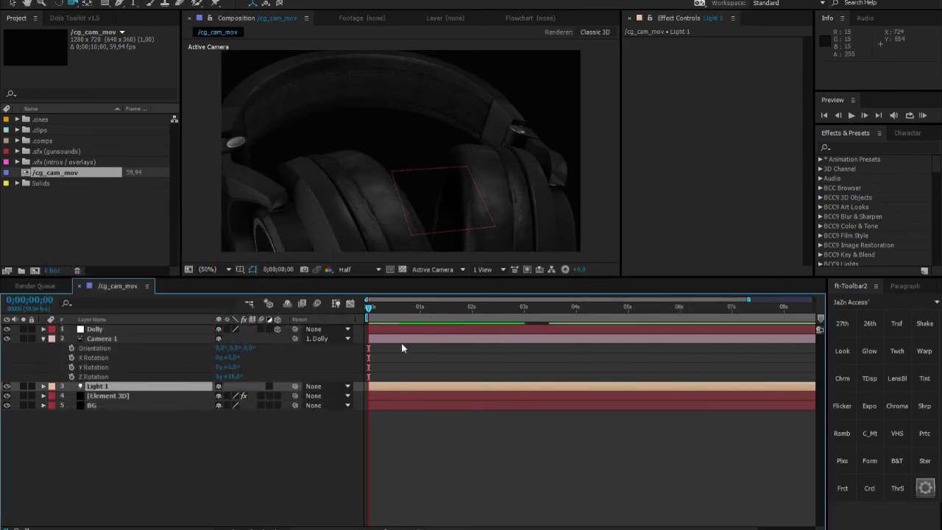
{"action": "left_click", "coordinate": [205, 463]}
Orbit Camera 1 to a low side angle on the headphones and show its camera options
{"action": "left_click", "coordinate": [111, 385]}
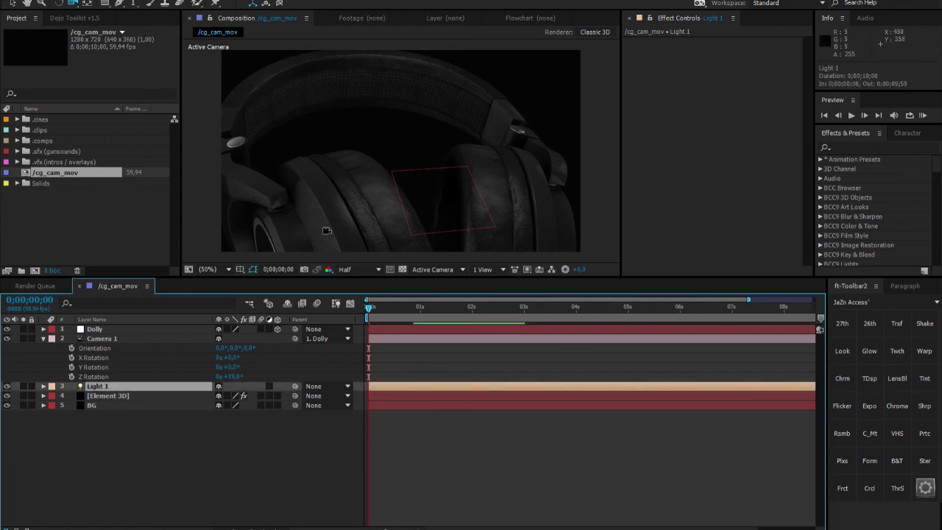
{"action": "left_click", "coordinate": [147, 443]}
{"action": "left_click_drag", "start_coordinate": [394, 185], "coordinate": [386, 184]}
{"action": "left_click", "coordinate": [112, 344]}
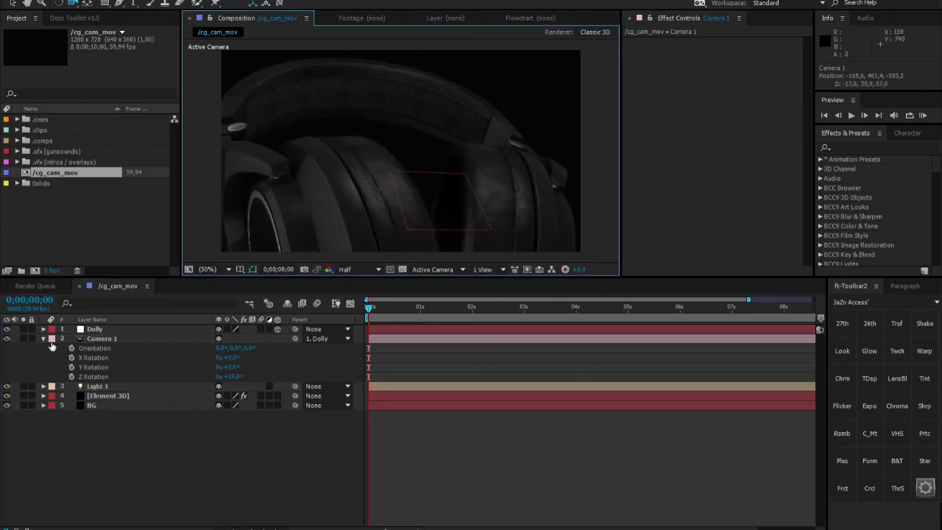
{"action": "left_click", "coordinate": [103, 338]}
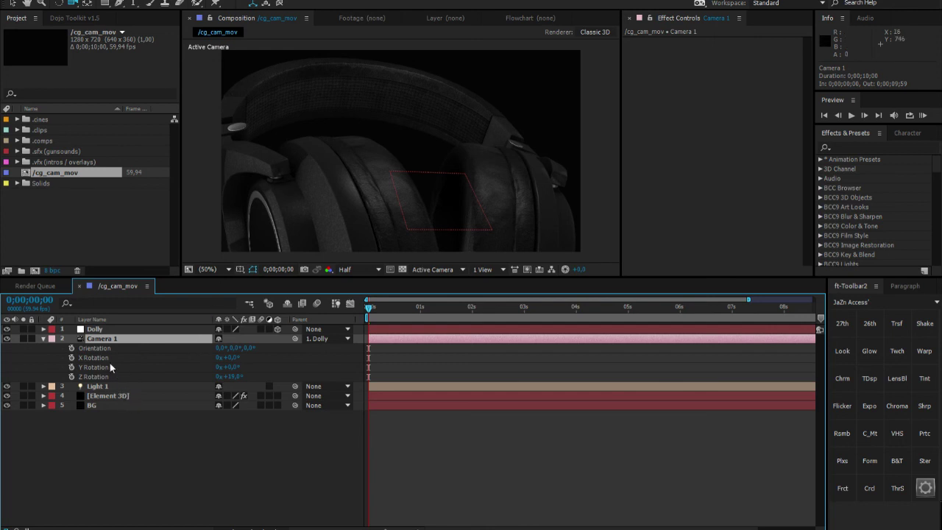
{"action": "key", "text": "a"}
{"action": "key", "text": "a"}
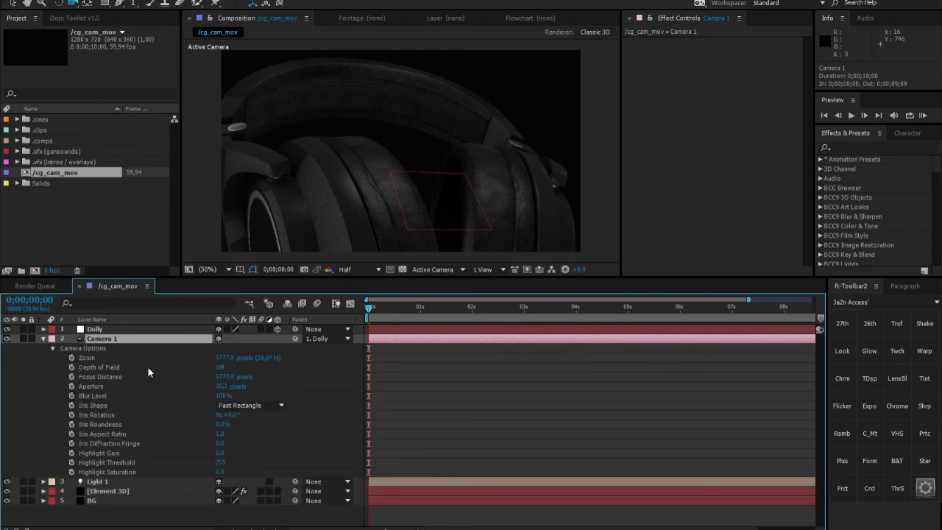
Turn on Camera 1's depth of field and bring Focus Distance down to 415.8 pixels
{"action": "left_click", "coordinate": [221, 367]}
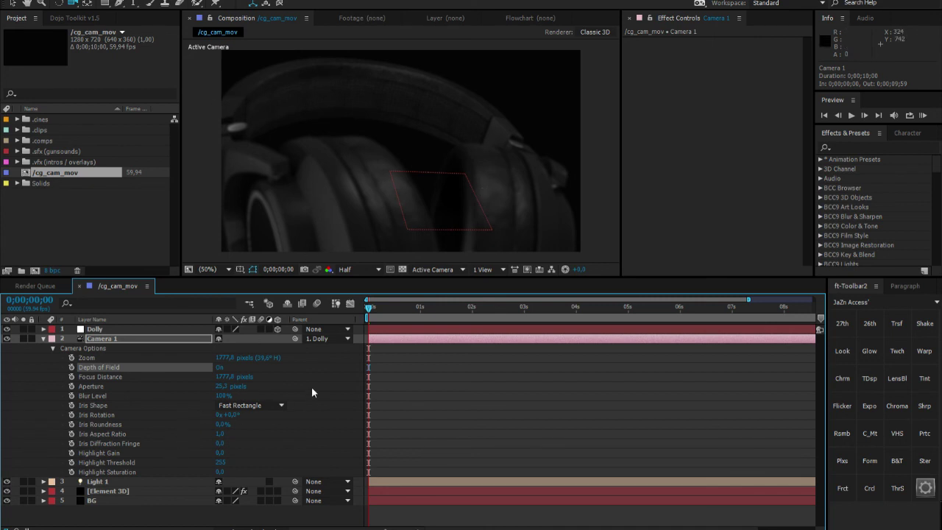
{"action": "left_click", "coordinate": [146, 374]}
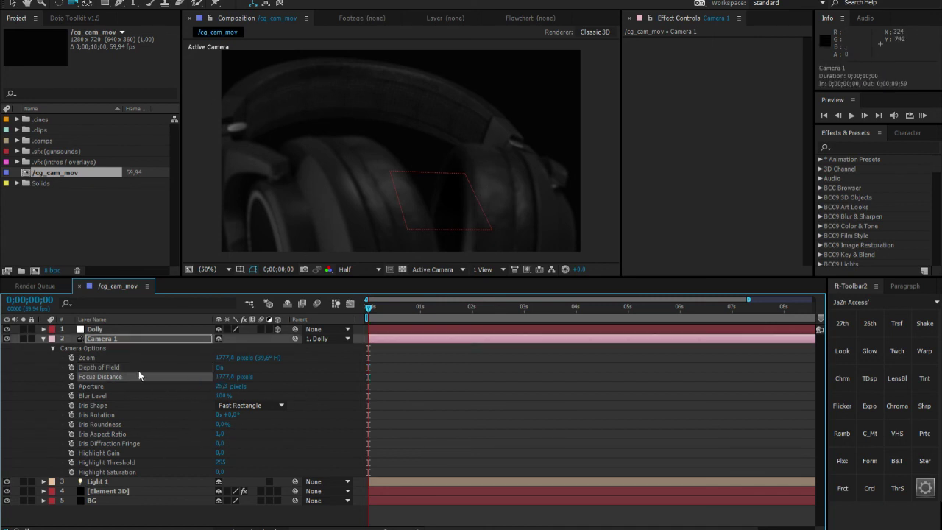
{"action": "left_click_drag", "start_coordinate": [224, 378], "coordinate": [37, 371]}
{"action": "left_click_drag", "start_coordinate": [219, 380], "coordinate": [167, 378]}
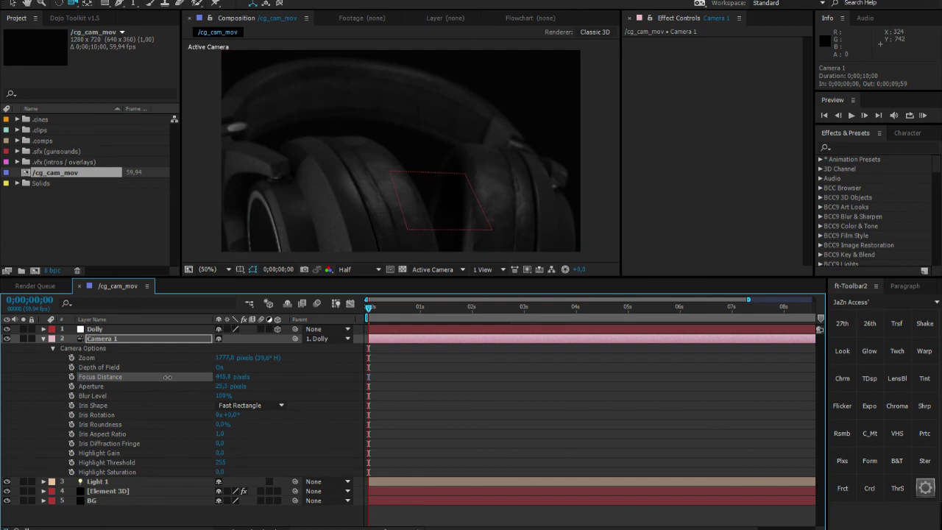
{"action": "left_click_drag", "start_coordinate": [165, 377], "coordinate": [167, 378]}
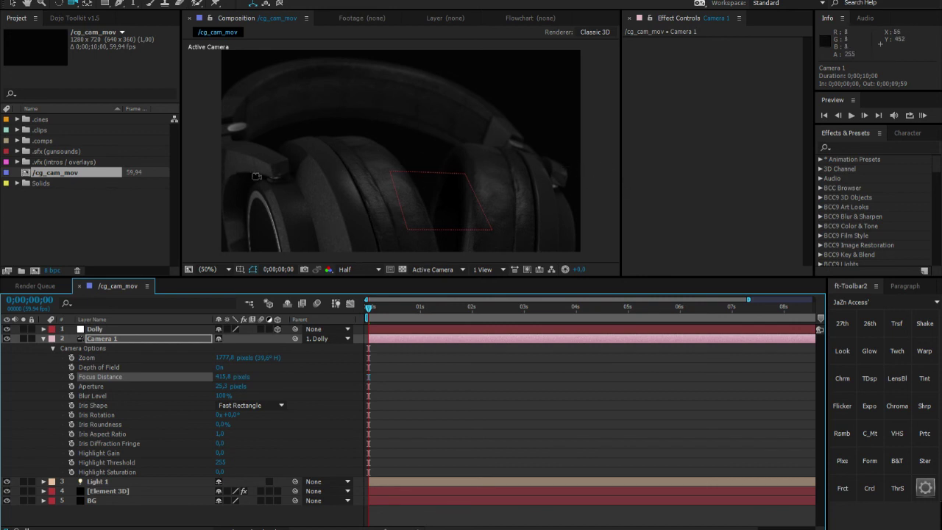
Open Camera 1's Camera Settings, showing a 50mm Two-Node Camera at F-Stop 5,6
{"action": "left_click", "coordinate": [302, 377]}
{"action": "left_click", "coordinate": [99, 338]}
{"action": "right_click", "coordinate": [99, 340]}
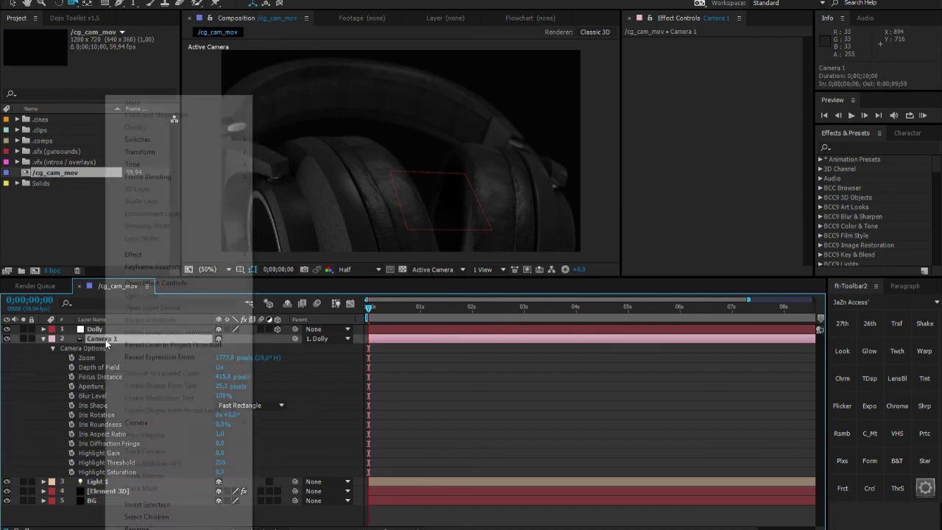
{"action": "key", "text": "Escape"}
{"action": "double_click", "coordinate": [100, 338]}
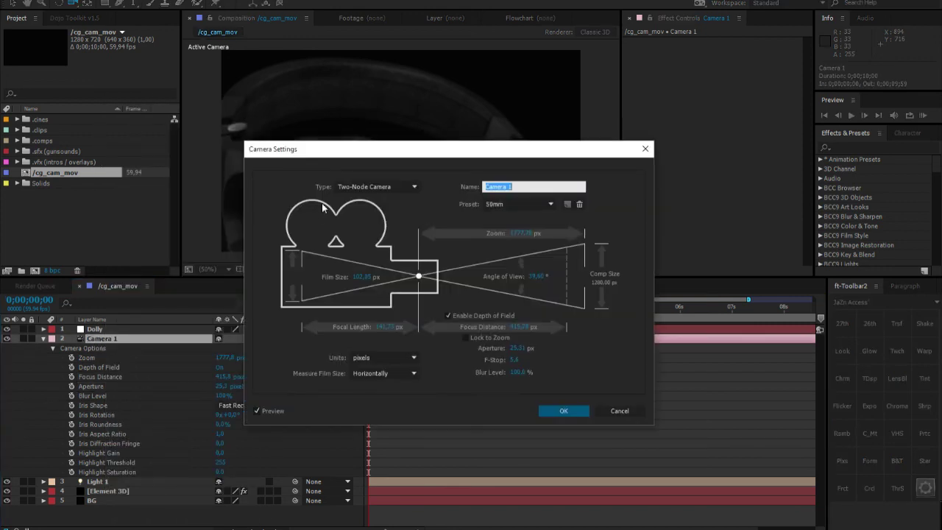
Move the Camera Settings window to the lower right, clear of the headphones preview
{"action": "left_click_drag", "start_coordinate": [442, 156], "coordinate": [424, 198]}
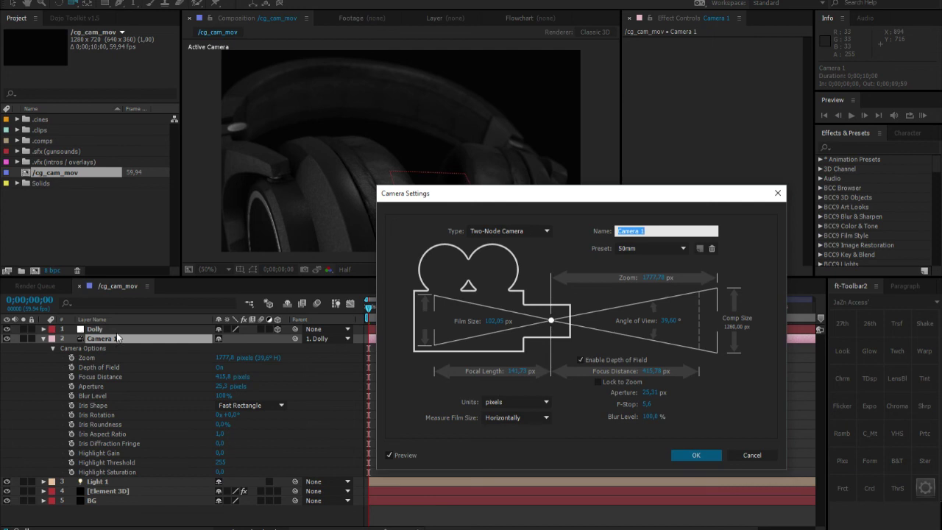
{"action": "left_click_drag", "start_coordinate": [493, 196], "coordinate": [330, 153]}
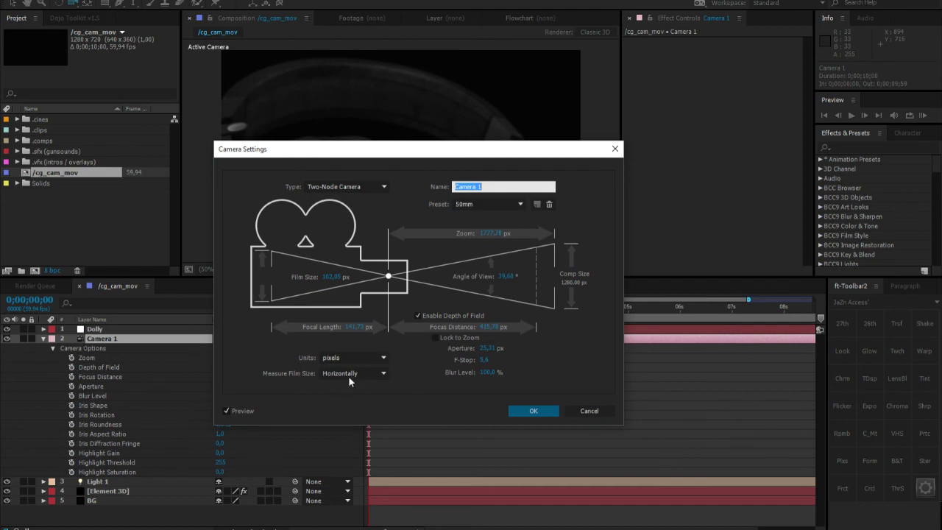
{"action": "left_click_drag", "start_coordinate": [353, 157], "coordinate": [314, 175]}
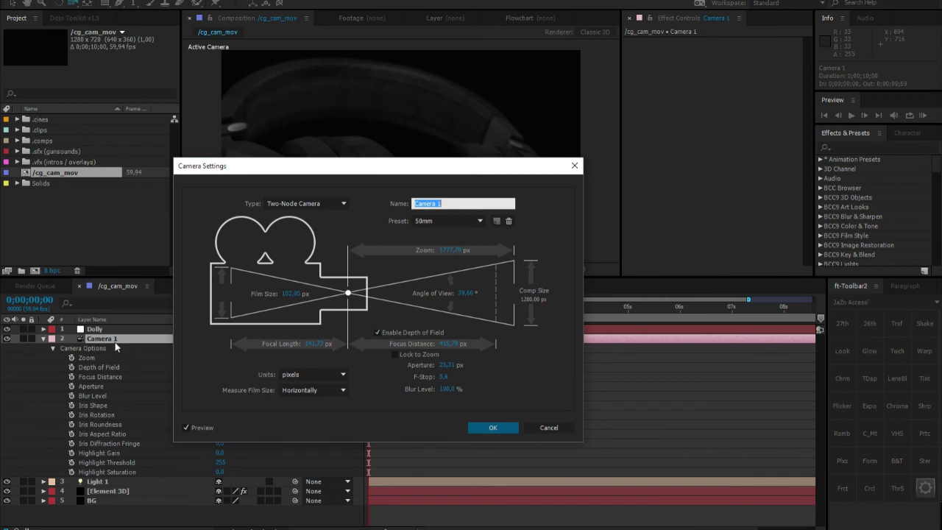
{"action": "left_click_drag", "start_coordinate": [464, 167], "coordinate": [824, 270]}
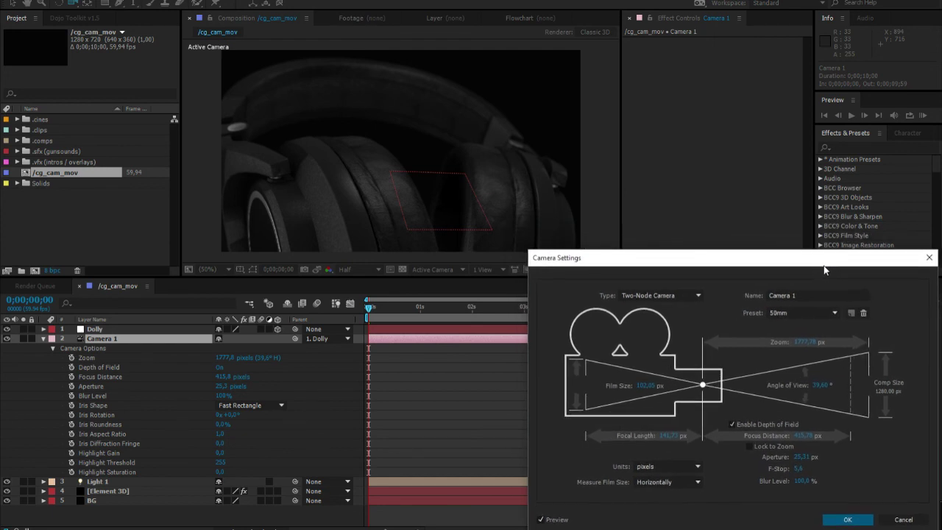
{"action": "left_click_drag", "start_coordinate": [824, 267], "coordinate": [824, 269]}
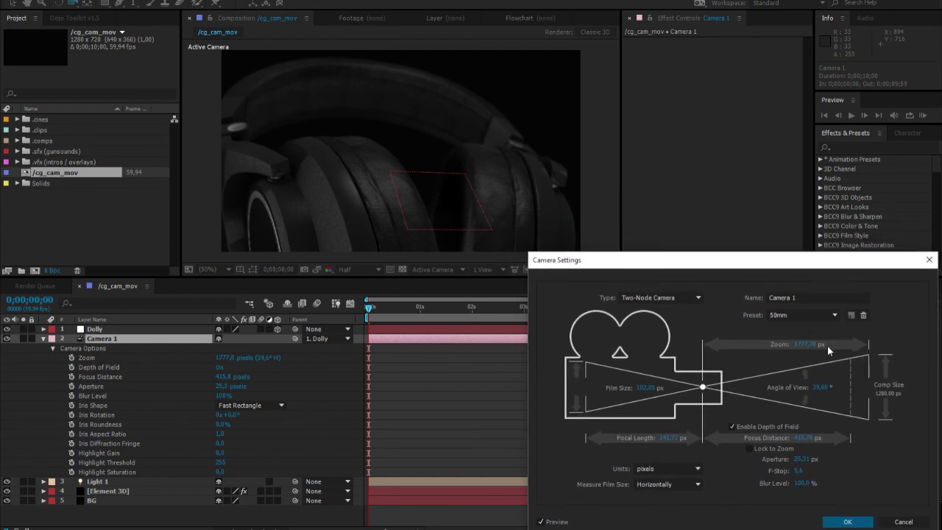
Try different F-Stop values, typing 2,8 and scrubbing between sharper and heavier defocus
{"action": "left_click", "coordinate": [797, 475]}
{"action": "left_click_drag", "start_coordinate": [797, 476], "coordinate": [742, 473]}
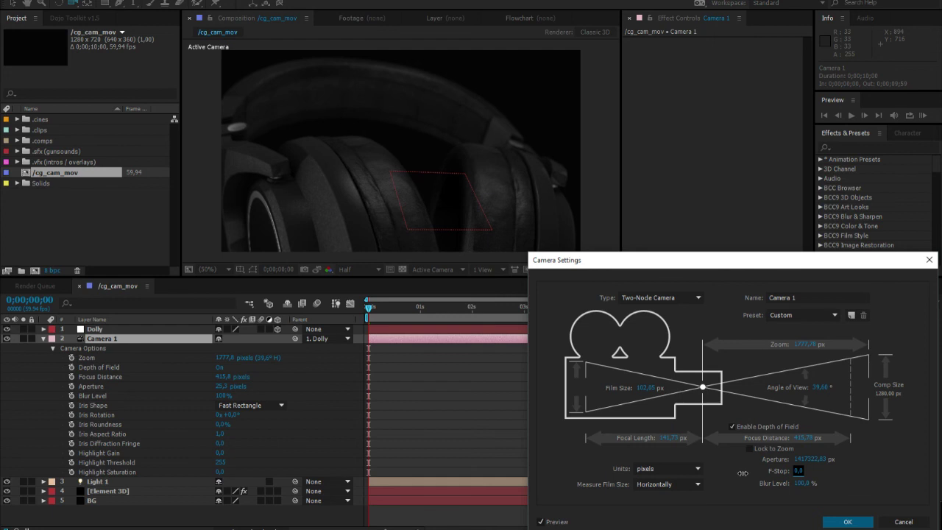
{"action": "left_click", "coordinate": [799, 471]}
{"action": "type", "text": "2,8"}
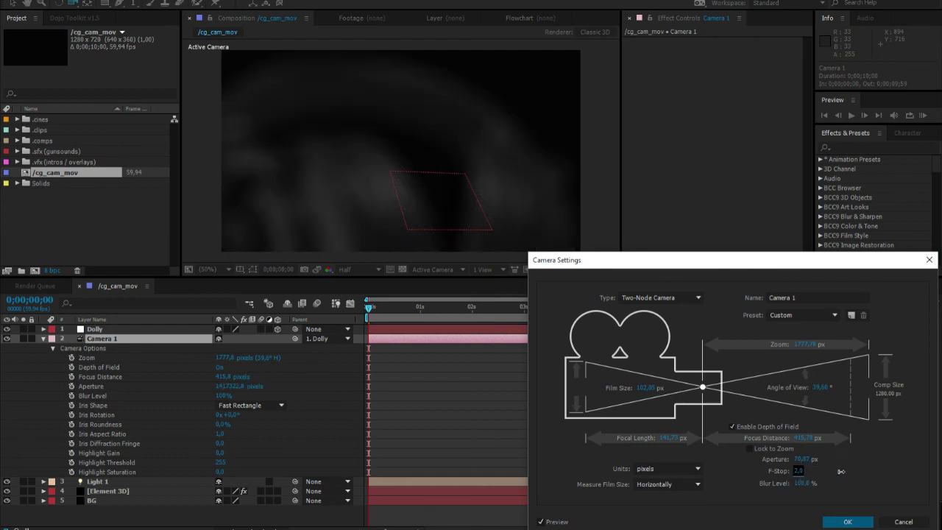
{"action": "left_click_drag", "start_coordinate": [841, 471], "coordinate": [807, 474]}
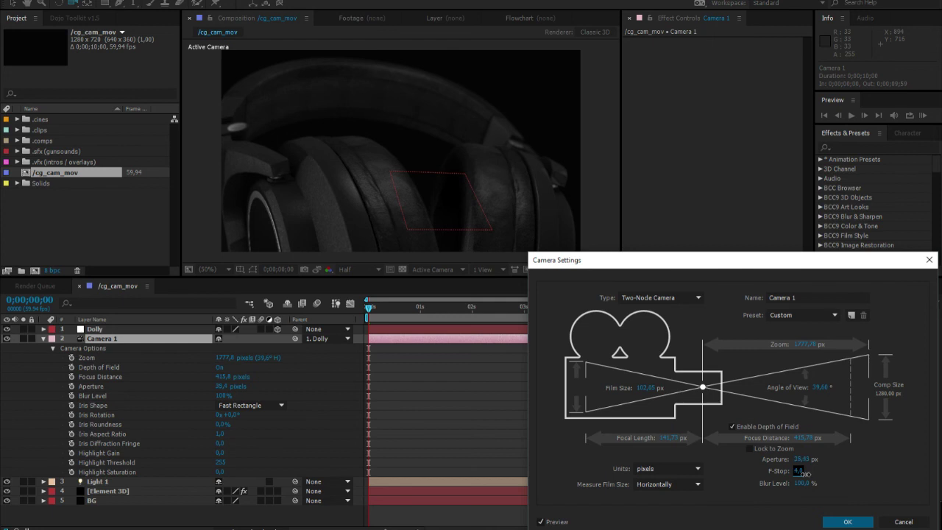
{"action": "left_click_drag", "start_coordinate": [806, 474], "coordinate": [806, 473]}
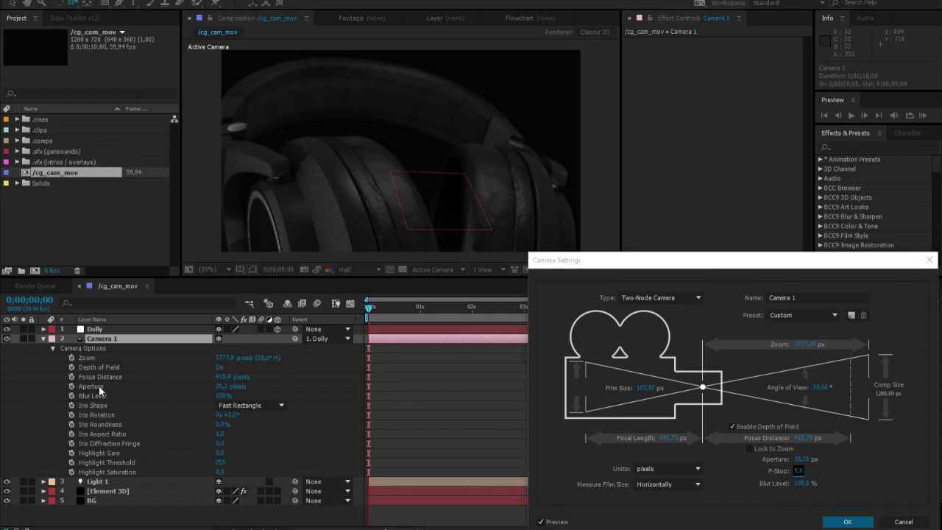
{"action": "left_click_drag", "start_coordinate": [797, 471], "coordinate": [782, 470]}
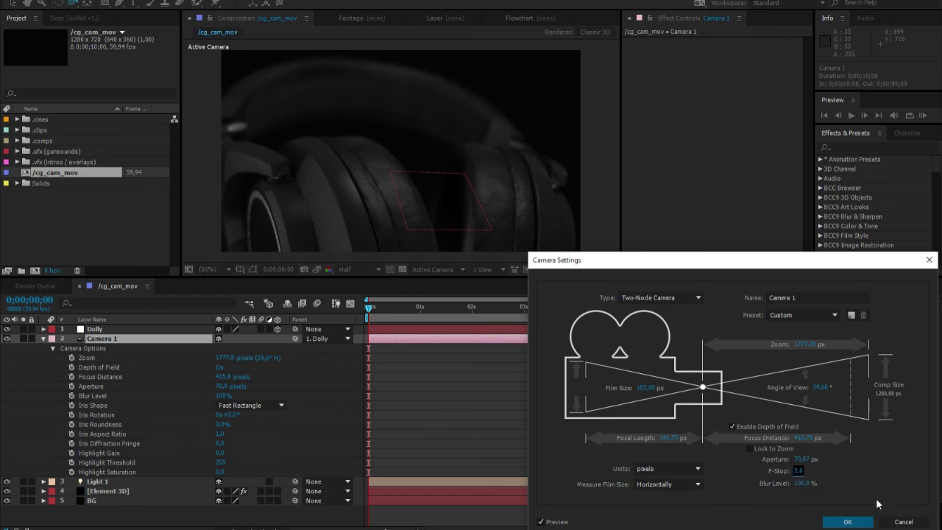
{"action": "left_click", "coordinate": [801, 472]}
Keep Units as pixels, set F-Stop to 2,6 and apply the camera settings
{"action": "left_click", "coordinate": [666, 468]}
{"action": "left_click", "coordinate": [729, 461]}
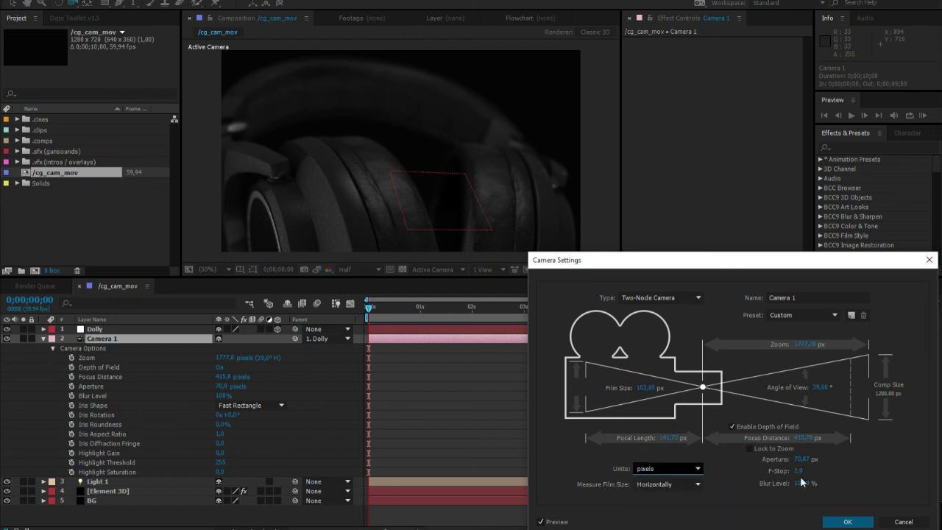
{"action": "left_click", "coordinate": [796, 471]}
{"action": "type", "text": "2,6"}
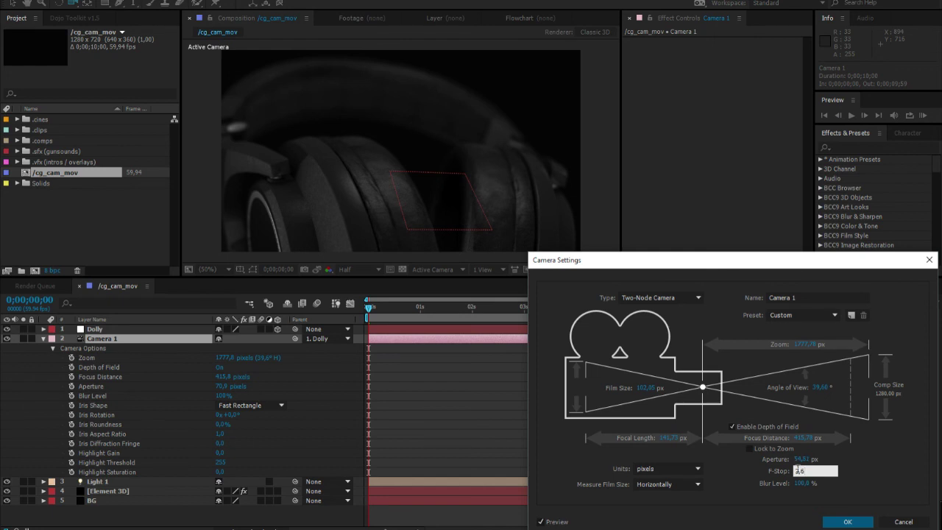
{"action": "left_click", "coordinate": [863, 468]}
{"action": "left_click", "coordinate": [833, 520]}
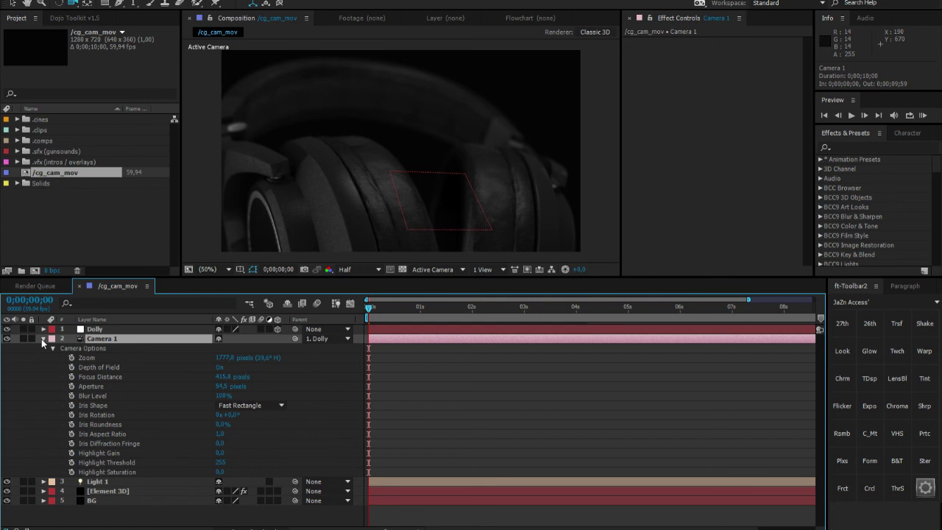
Select Camera 1's Focus Distance property, then collapse its camera options
{"action": "left_click", "coordinate": [95, 375]}
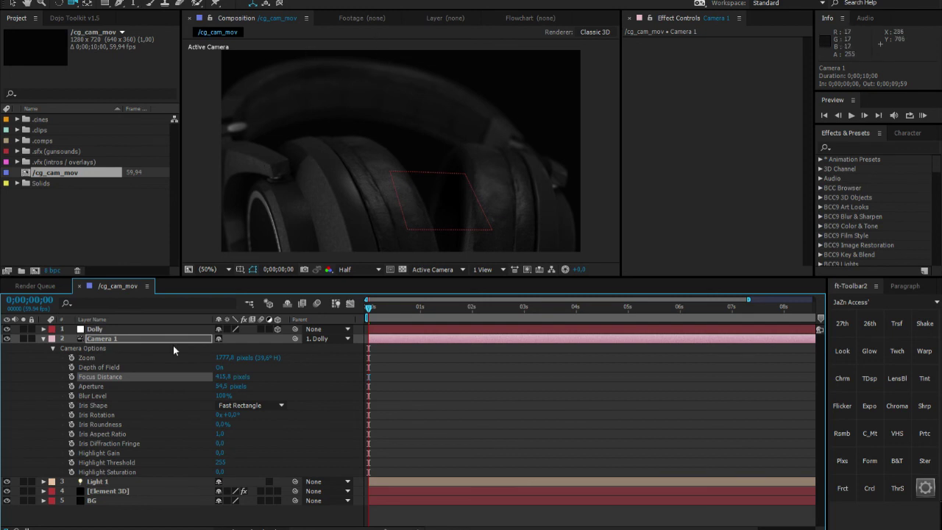
{"action": "left_click", "coordinate": [43, 339]}
Add a new null object and rename it 'DoF Controller'
{"action": "right_click", "coordinate": [118, 392]}
{"action": "mouse_move", "coordinate": [196, 399]}
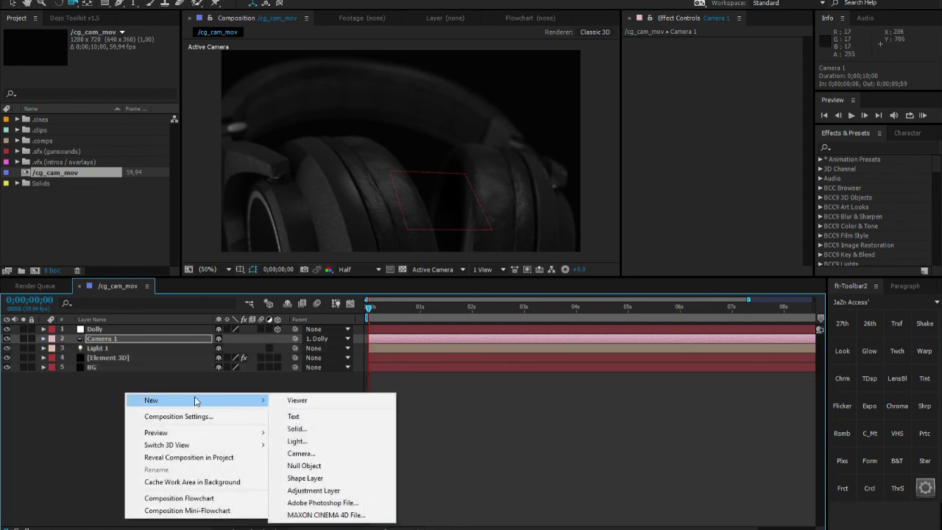
{"action": "left_click", "coordinate": [309, 465]}
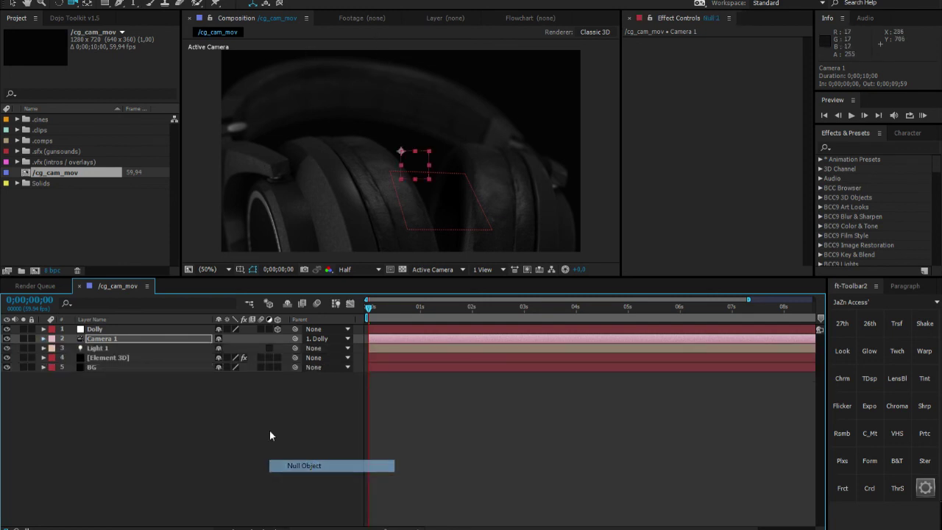
{"action": "left_click", "coordinate": [129, 329]}
{"action": "key", "text": "Return"}
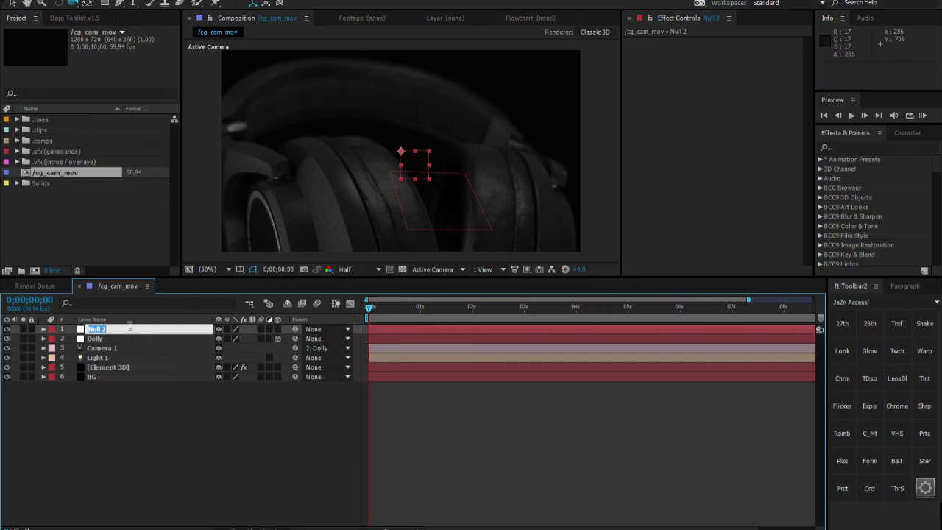
{"action": "type", "text": "DoF Cont"}
{"action": "key", "text": "BackSpace"}
{"action": "key", "text": "BackSpace"}
{"action": "key", "text": "BackSpace"}
{"action": "key", "text": "BackSpace"}
{"action": "type", "text": "Contr"}
{"action": "type", "text": "er"}
{"action": "key", "text": "Return"}
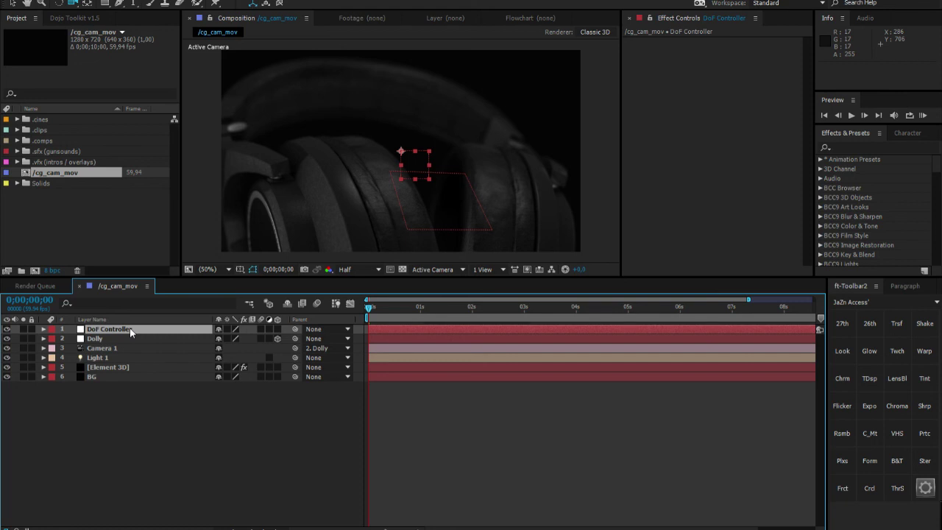
Make DoF Controller a 3D layer with a cyan label
{"action": "left_click", "coordinate": [278, 329]}
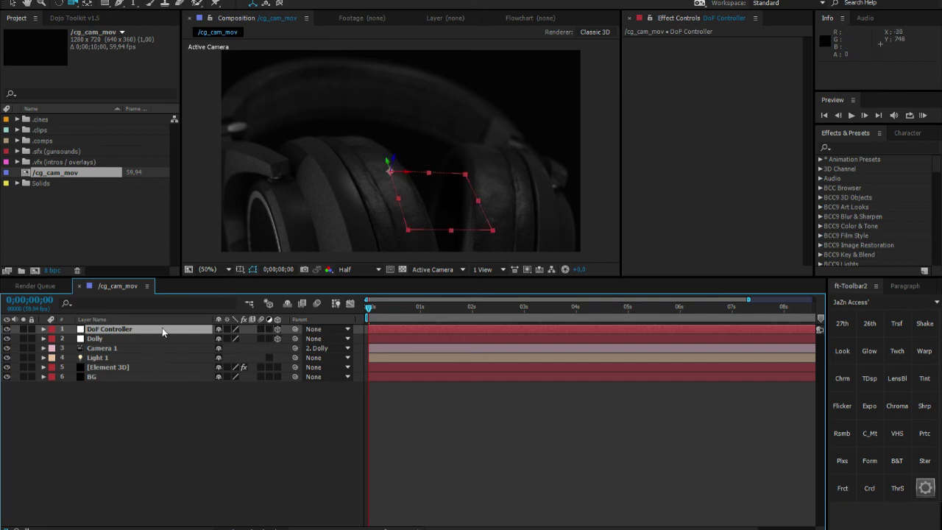
{"action": "left_click", "coordinate": [52, 330]}
{"action": "left_click", "coordinate": [75, 301]}
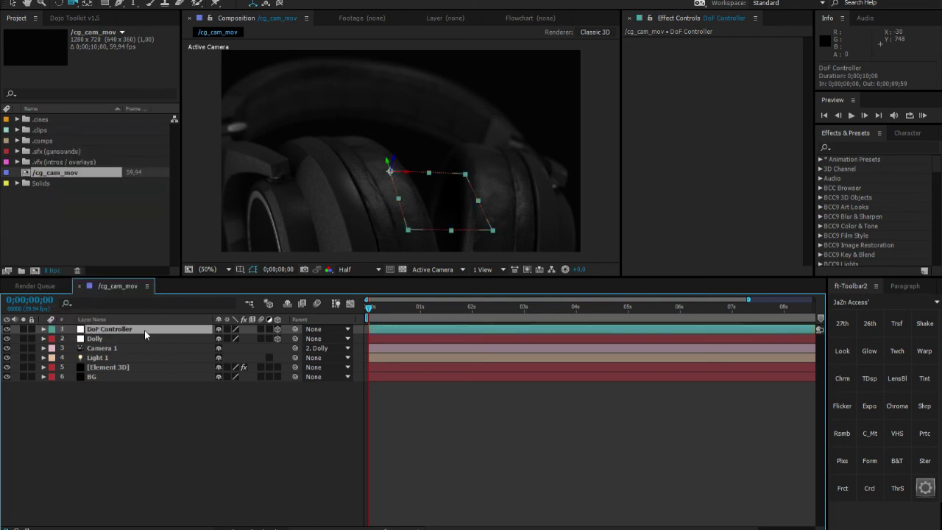
{"action": "left_click", "coordinate": [285, 436]}
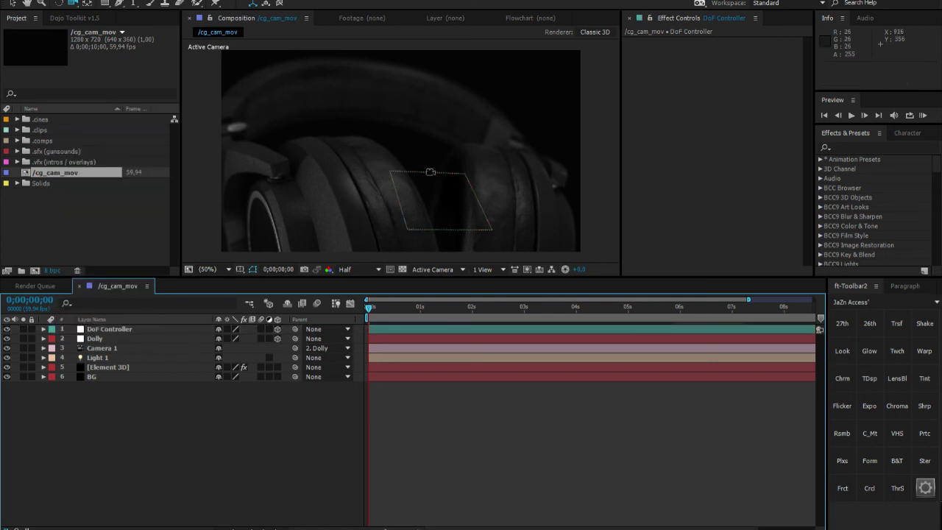
{"action": "left_click", "coordinate": [100, 338]}
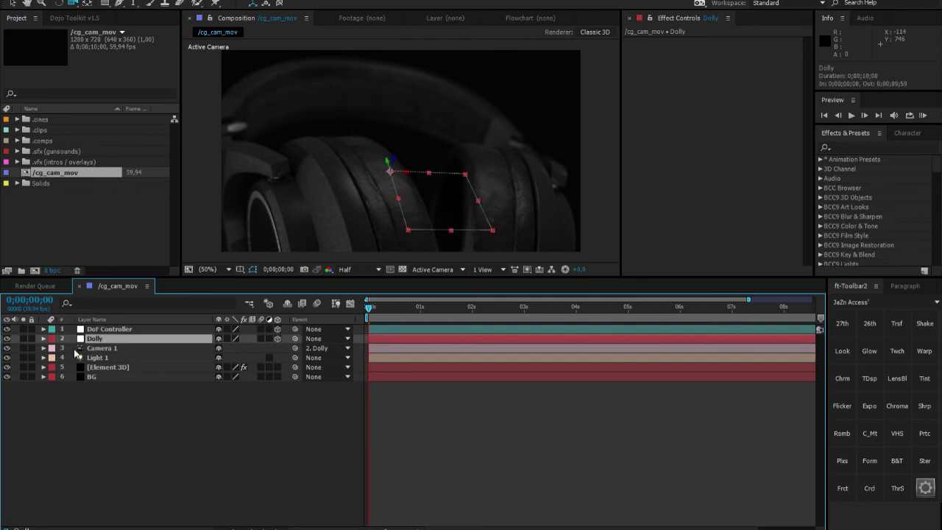
{"action": "left_click", "coordinate": [104, 331]}
{"action": "key", "text": "F2"}
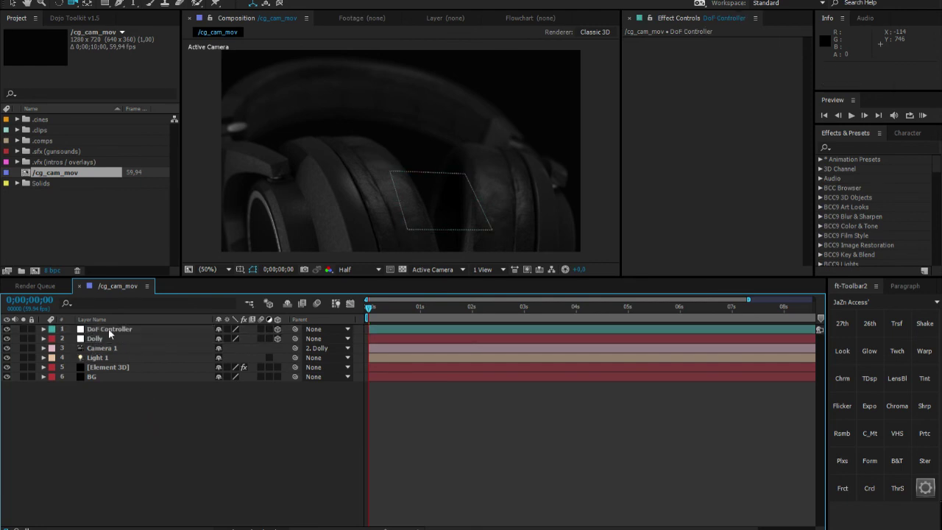
{"action": "left_click", "coordinate": [110, 331]}
{"action": "left_click", "coordinate": [219, 437]}
Strip the expression from Camera 1's Focus Distance so it holds a plain 415.8 value
{"action": "left_click", "coordinate": [115, 349]}
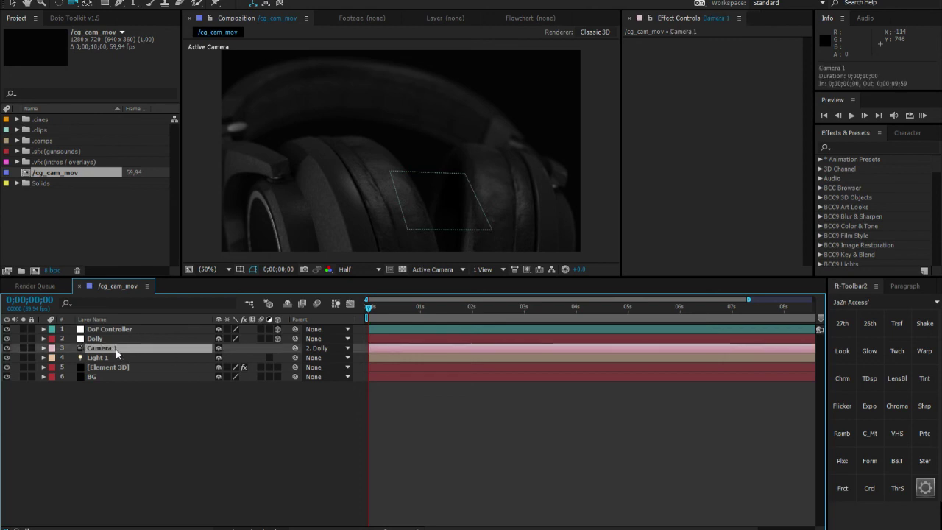
{"action": "key", "text": "a"}
{"action": "key", "text": "a"}
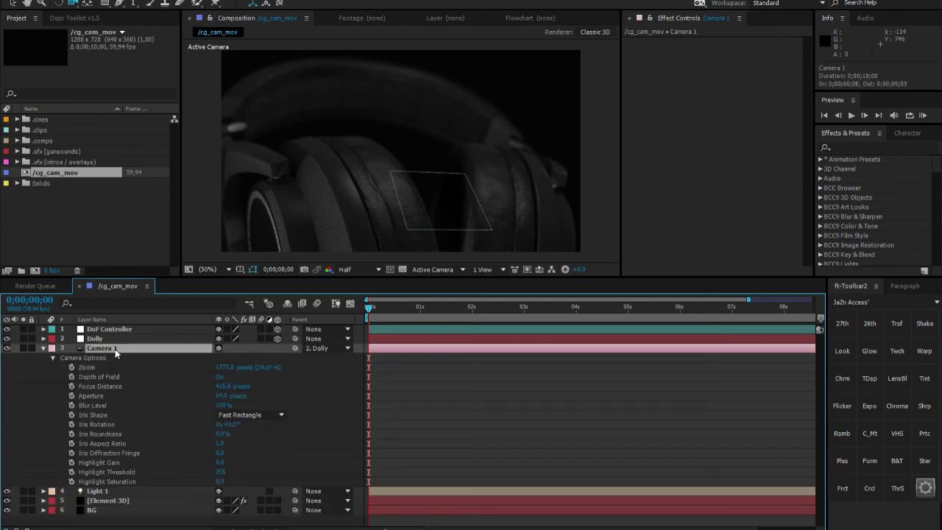
{"action": "left_click", "coordinate": [106, 390]}
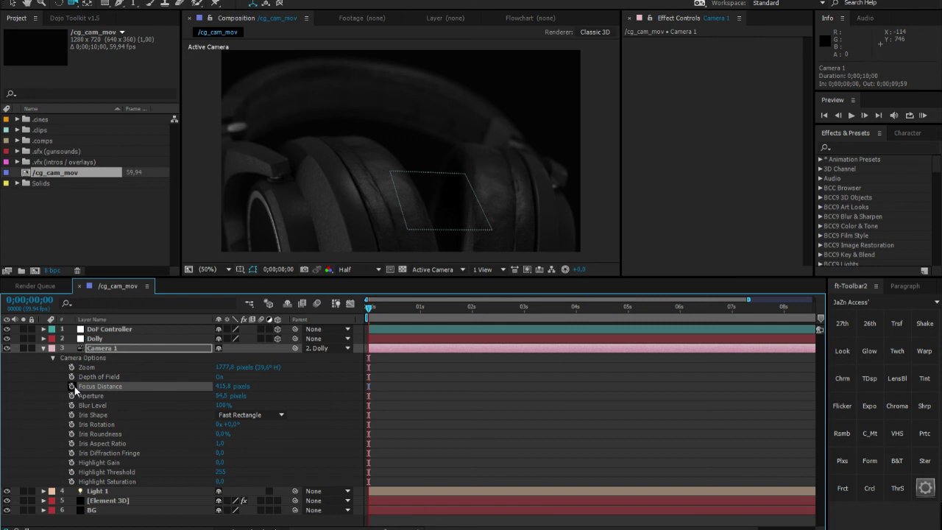
{"action": "left_click", "coordinate": [74, 386], "text": "alt"}
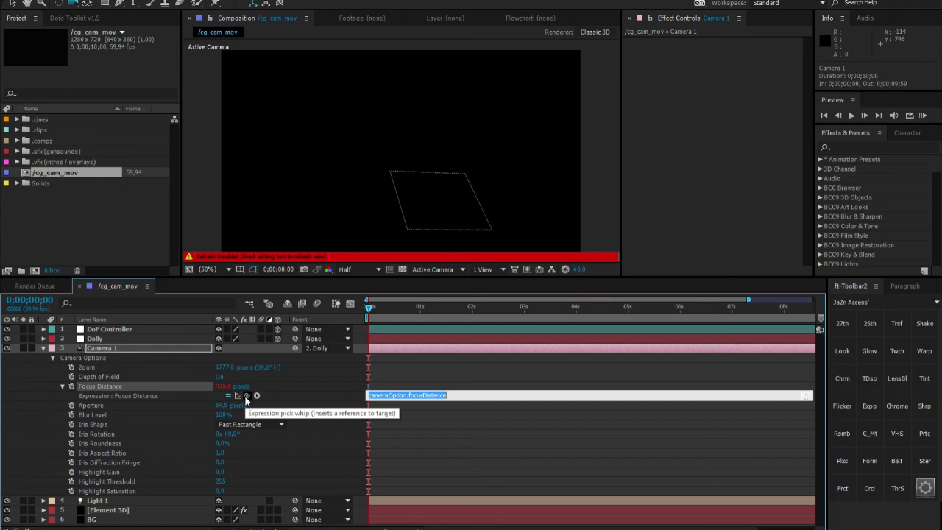
{"action": "left_click", "coordinate": [295, 388]}
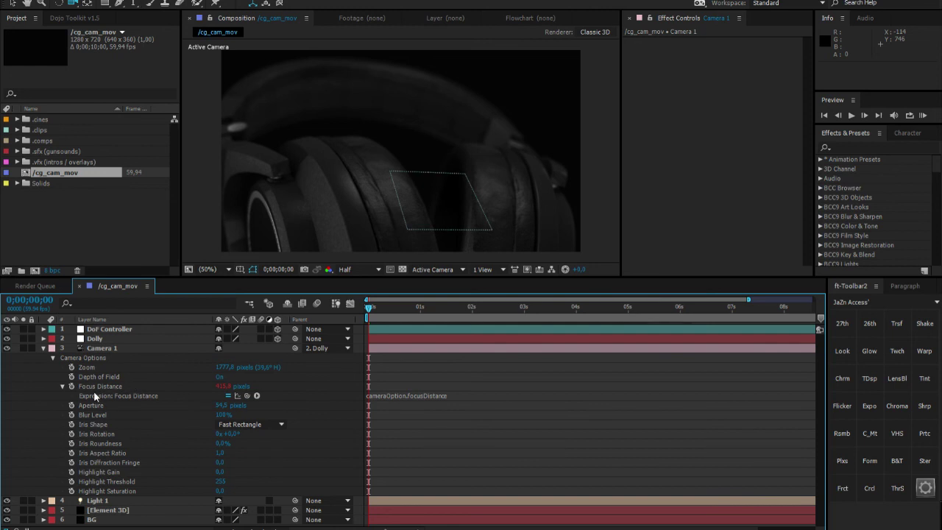
{"action": "left_click", "coordinate": [408, 395]}
{"action": "key", "text": "BackSpace"}
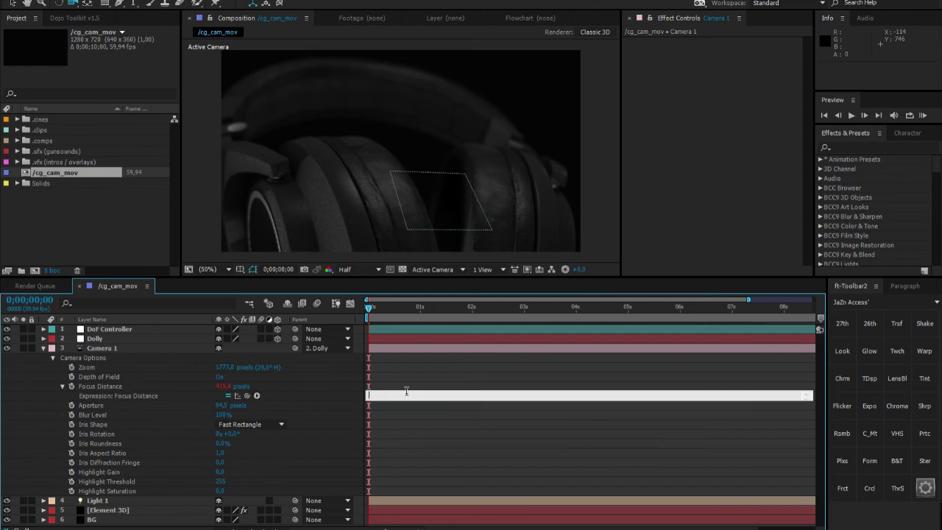
{"action": "left_click", "coordinate": [432, 359]}
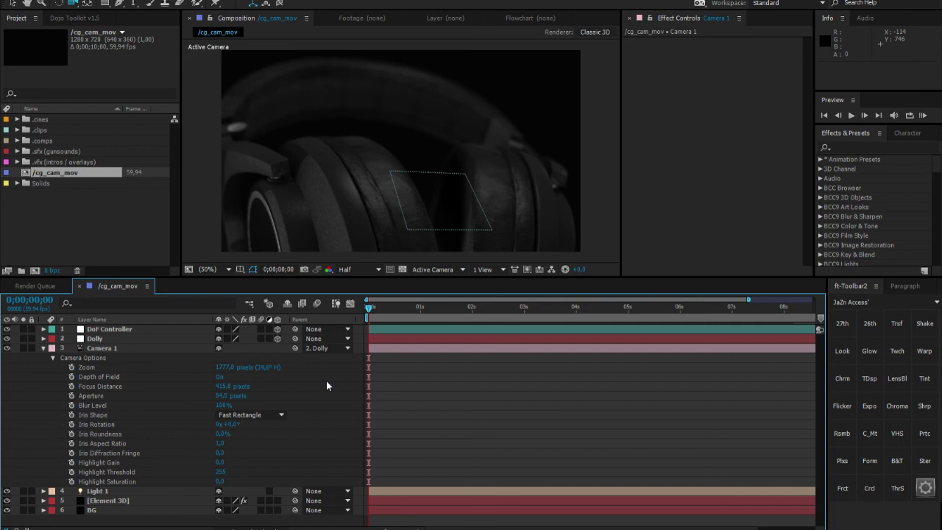
{"action": "key", "text": "u"}
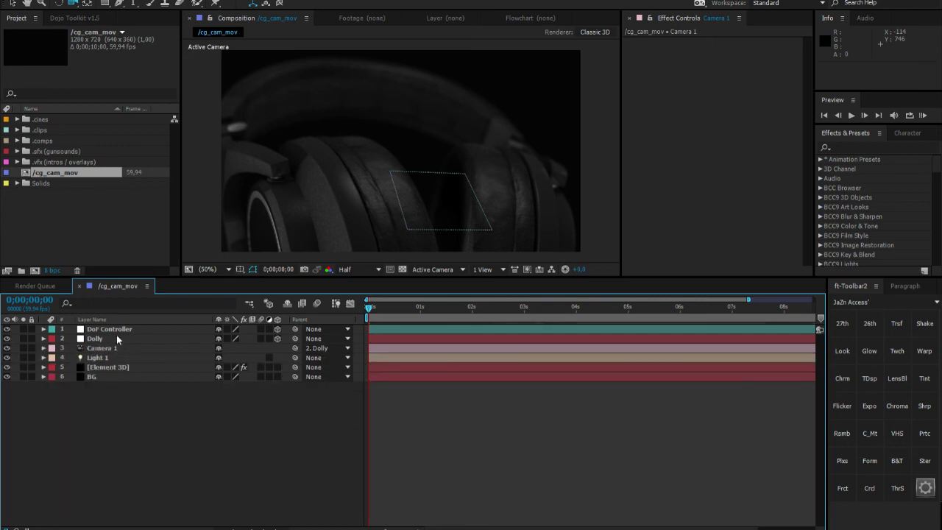
Link Camera 1's focus distance to the DoF Controller null with Link Focus Distance to Layer
{"action": "left_click", "coordinate": [114, 346]}
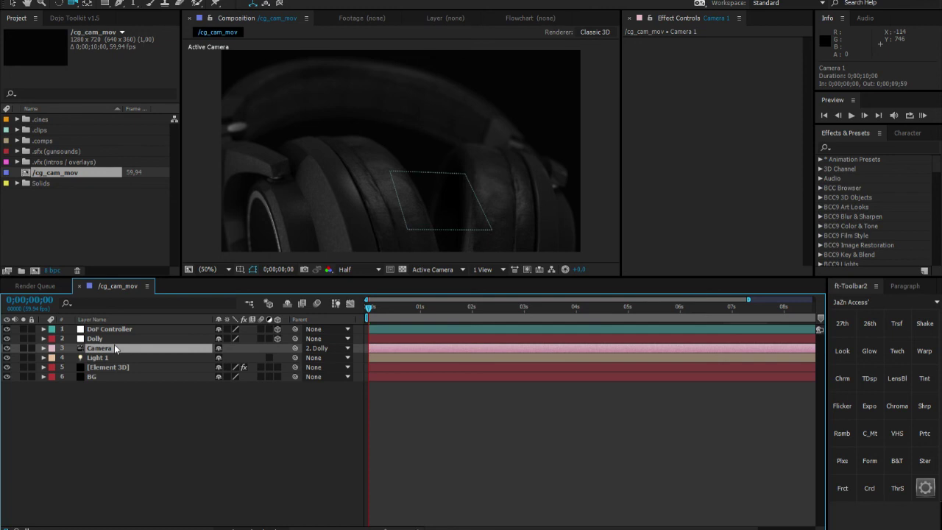
{"action": "left_click", "coordinate": [112, 328], "text": "ctrl"}
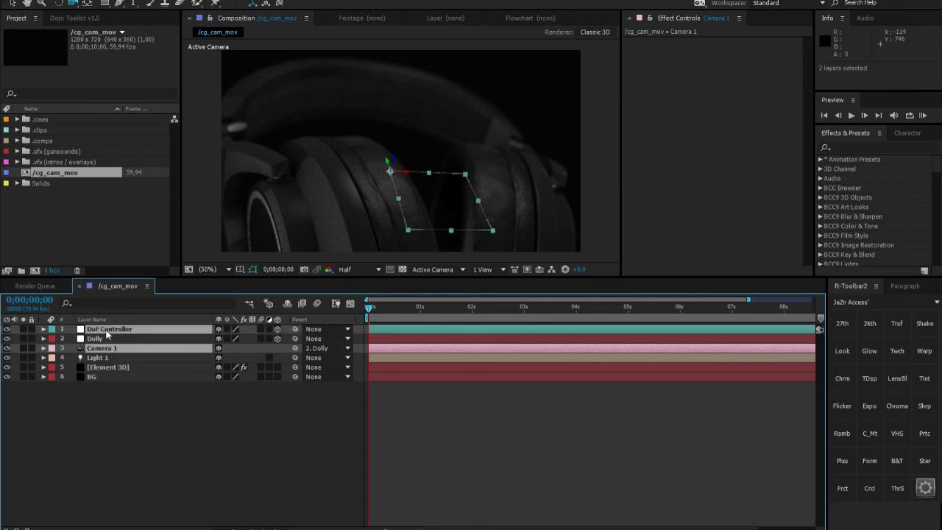
{"action": "right_click", "coordinate": [107, 332]}
{"action": "right_click", "coordinate": [99, 335]}
{"action": "right_click", "coordinate": [95, 339]}
{"action": "mouse_move", "coordinate": [169, 422]}
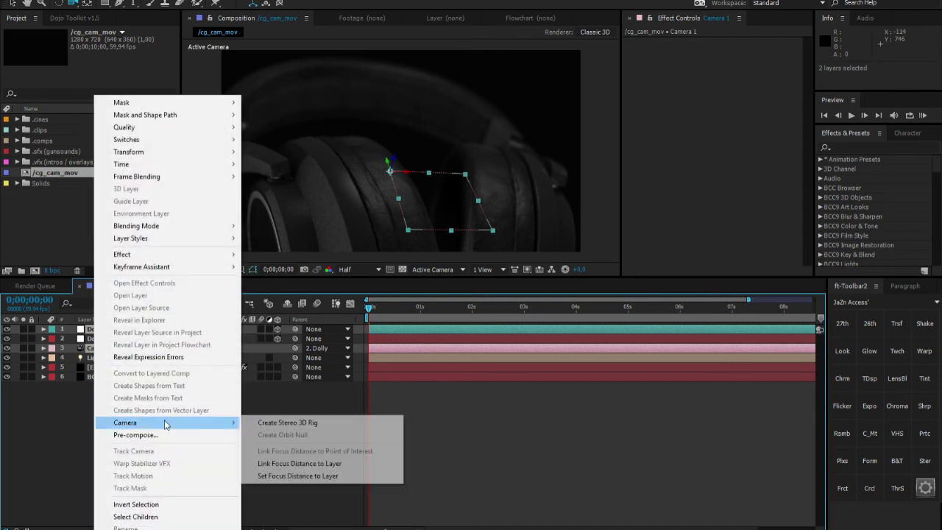
{"action": "left_click", "coordinate": [323, 465]}
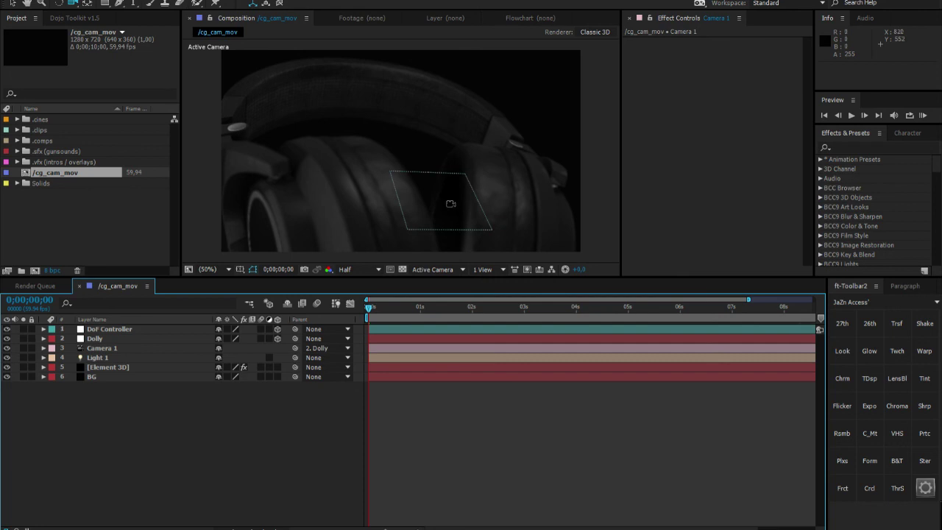
Drag the DoF Controller deeper and down onto the left ear cup, at 550.4, 519.6, -110.0
{"action": "key", "text": "slash"}
{"action": "left_click_drag", "start_coordinate": [471, 234], "coordinate": [405, 175]}
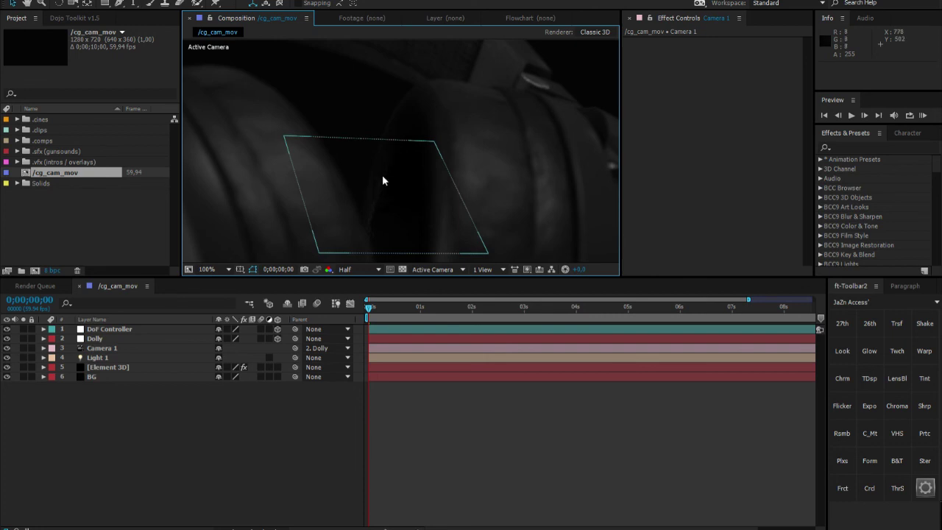
{"action": "scroll", "coordinate": [383, 175], "scroll_direction": "down", "scroll_amount": 2}
{"action": "left_click", "coordinate": [206, 269]}
{"action": "left_click", "coordinate": [213, 292]}
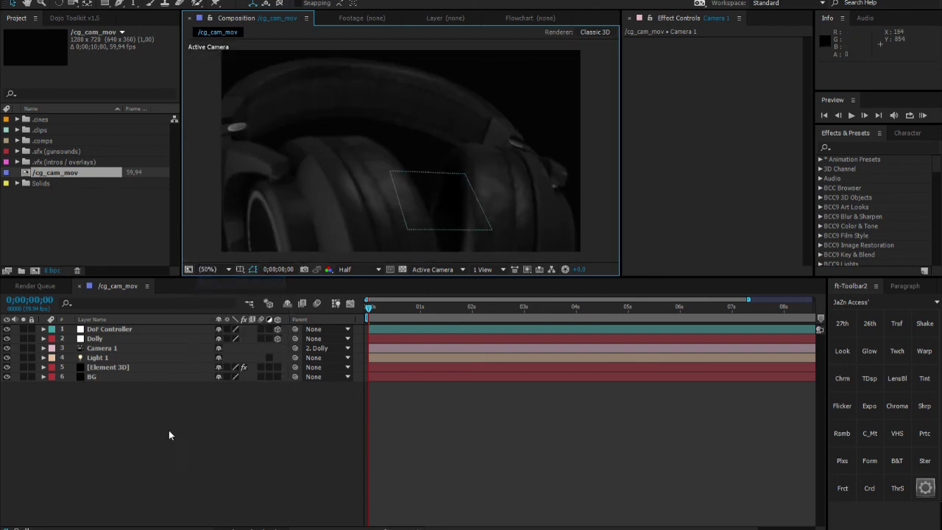
{"action": "left_click", "coordinate": [114, 332]}
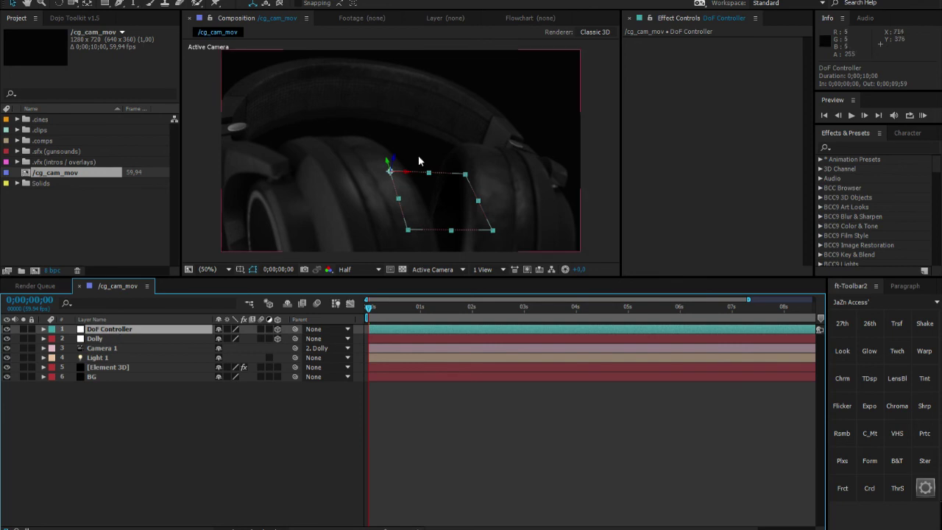
{"action": "left_click_drag", "start_coordinate": [390, 167], "coordinate": [397, 196]}
{"action": "left_click_drag", "start_coordinate": [417, 247], "coordinate": [427, 188]}
{"action": "left_click_drag", "start_coordinate": [336, 177], "coordinate": [337, 210]}
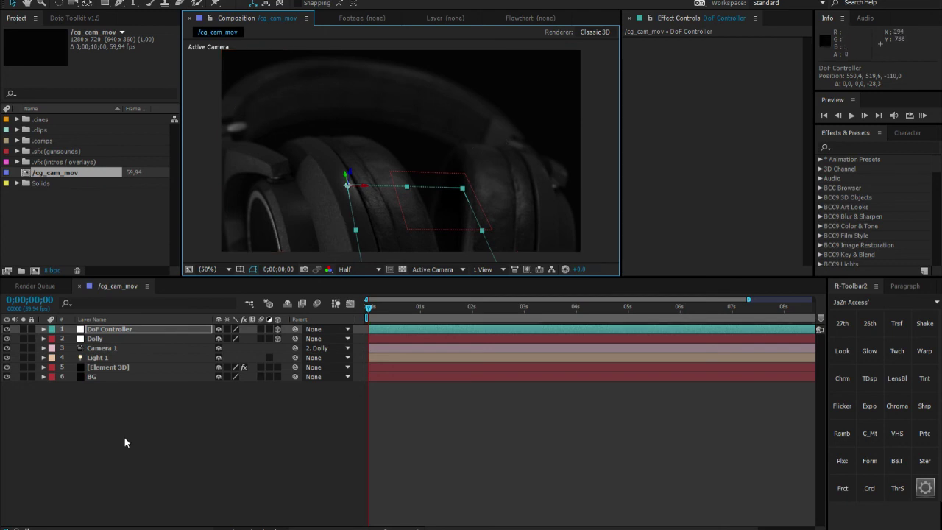
Open Element 3D's Utilities settings and dismiss the Surface not selected warning
{"action": "left_click", "coordinate": [104, 439]}
{"action": "left_click", "coordinate": [126, 369]}
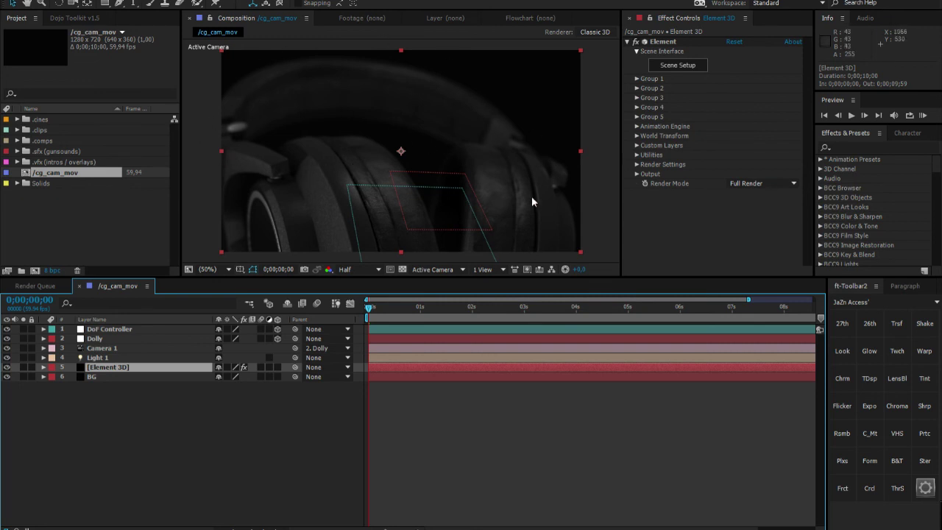
{"action": "left_click", "coordinate": [637, 156]}
{"action": "left_click", "coordinate": [687, 155]}
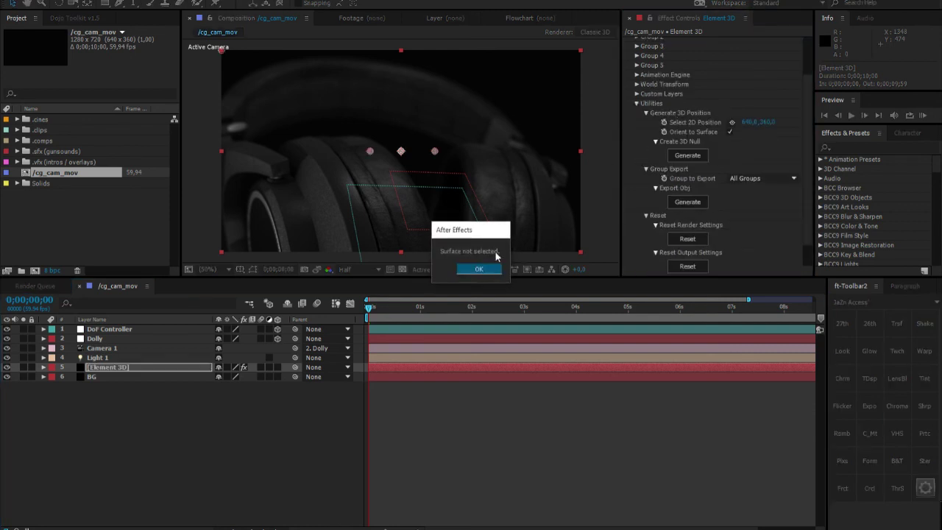
{"action": "left_click", "coordinate": [479, 268]}
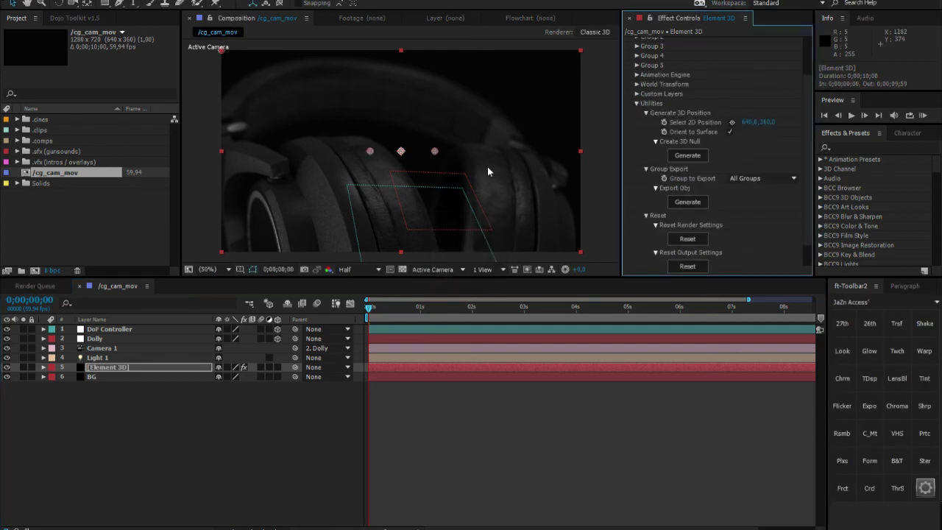
Pick a 2D point on the left headband and generate a 3D null there
{"action": "left_click", "coordinate": [733, 123]}
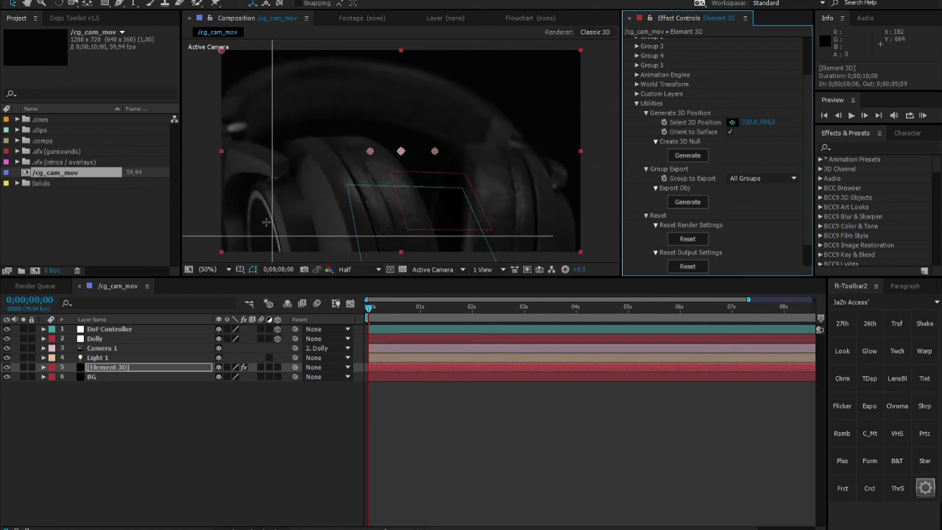
{"action": "left_click", "coordinate": [245, 125]}
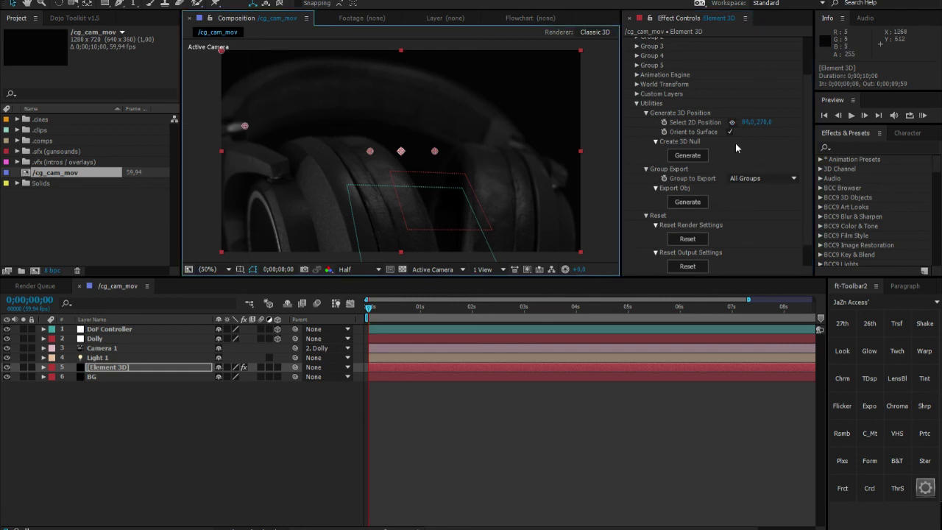
{"action": "left_click", "coordinate": [688, 136]}
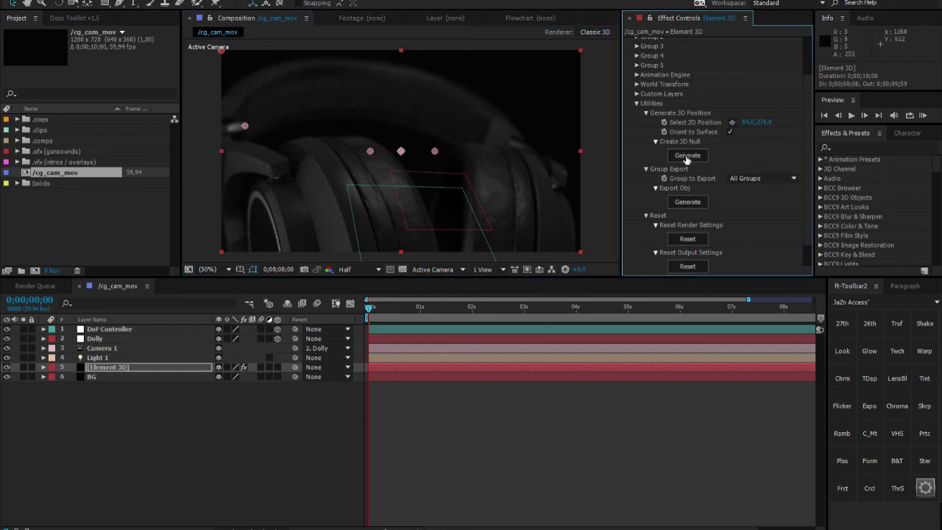
{"action": "left_click", "coordinate": [686, 156]}
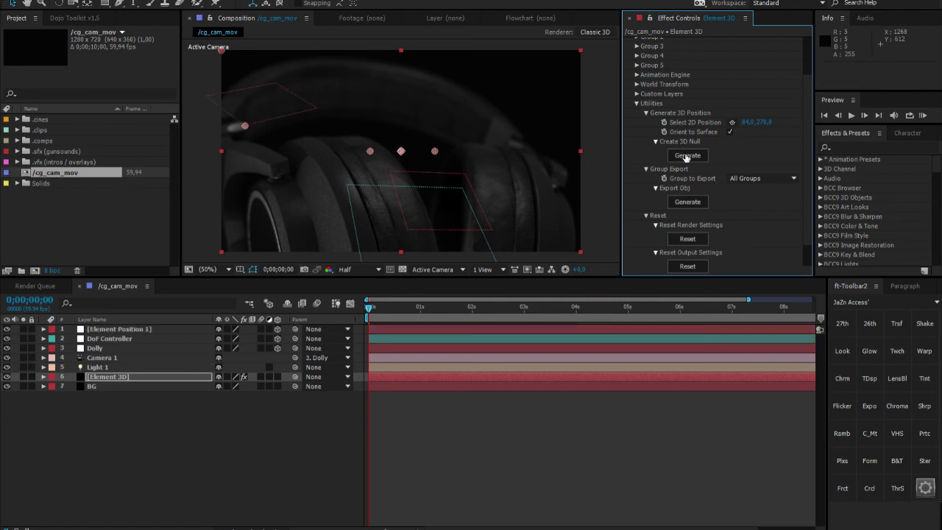
{"action": "left_click", "coordinate": [195, 429]}
Collapse Utilities and show Element Position 1's Position, reading 468.8, 322.3, -28.4
{"action": "left_click", "coordinate": [118, 329]}
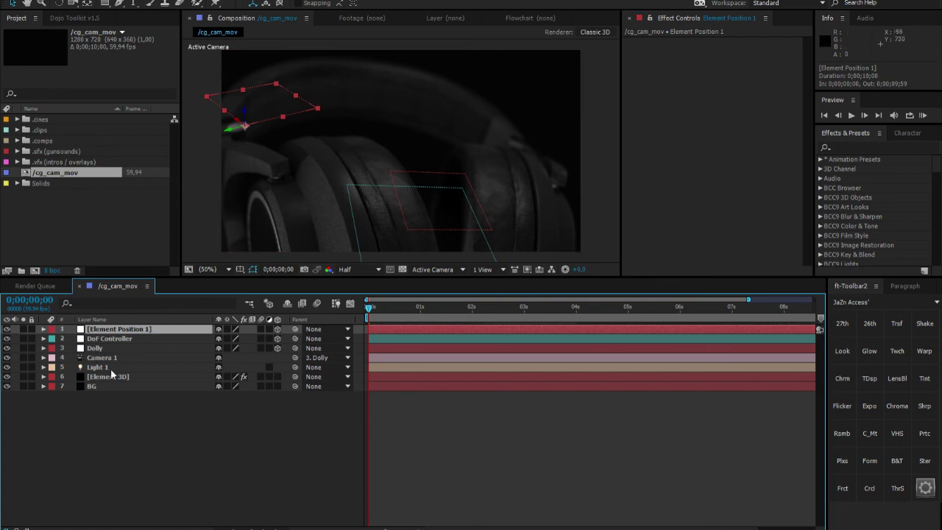
{"action": "left_click", "coordinate": [262, 155]}
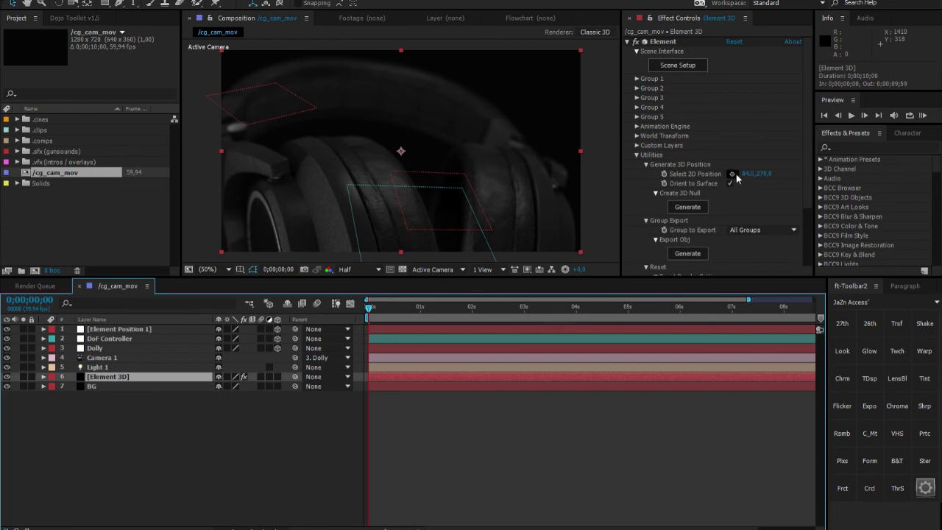
{"action": "left_click", "coordinate": [636, 155]}
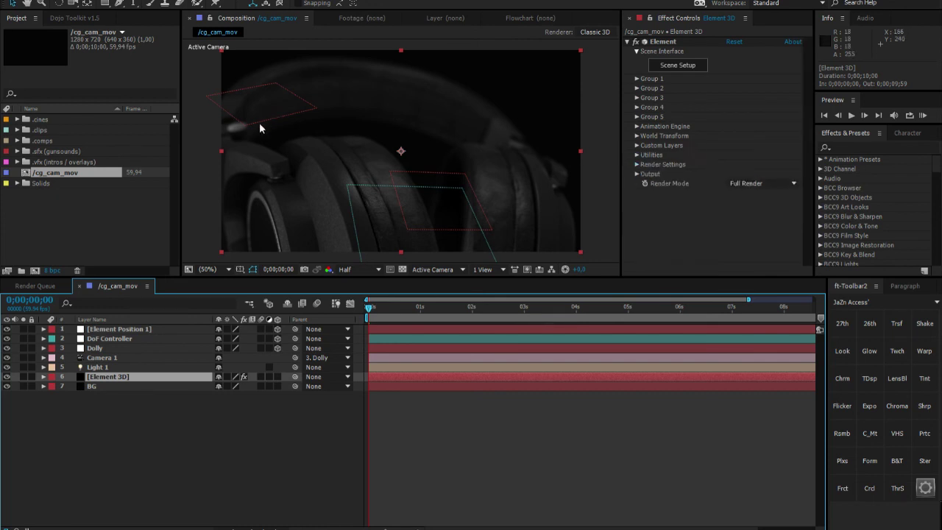
{"action": "left_click", "coordinate": [133, 330]}
{"action": "key", "text": "p"}
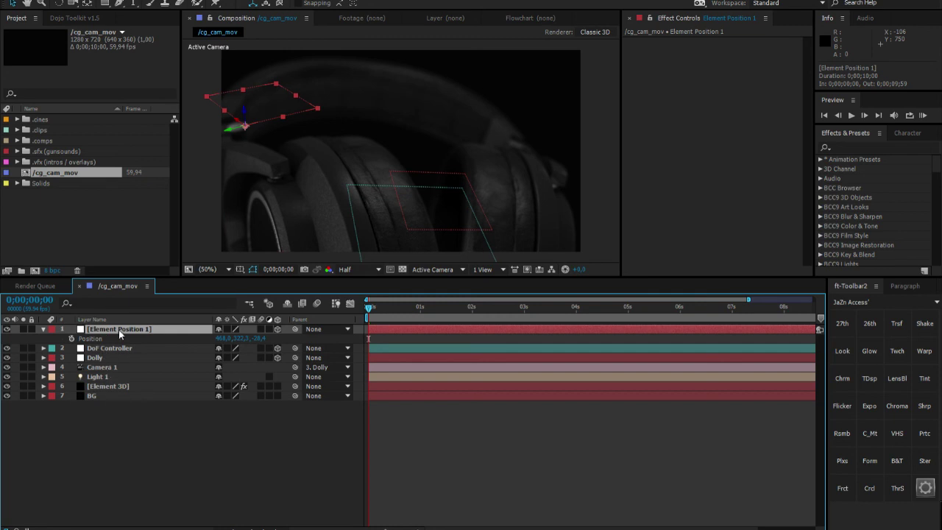
Link Camera 1's focus distance to Element Position 1, then deselect all layers
{"action": "left_click", "coordinate": [110, 367], "text": "ctrl"}
{"action": "right_click", "coordinate": [111, 368]}
{"action": "mouse_move", "coordinate": [192, 422]}
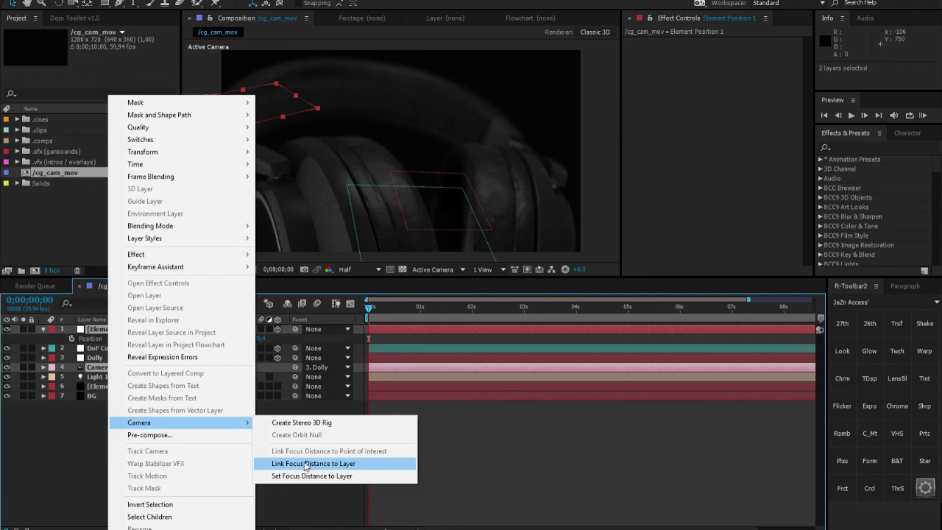
{"action": "left_click", "coordinate": [306, 463]}
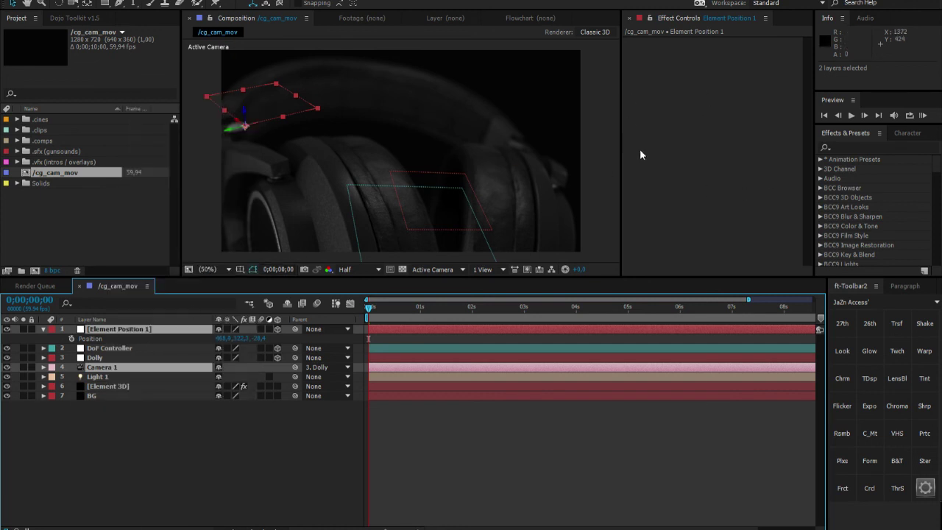
{"action": "right_click", "coordinate": [115, 335]}
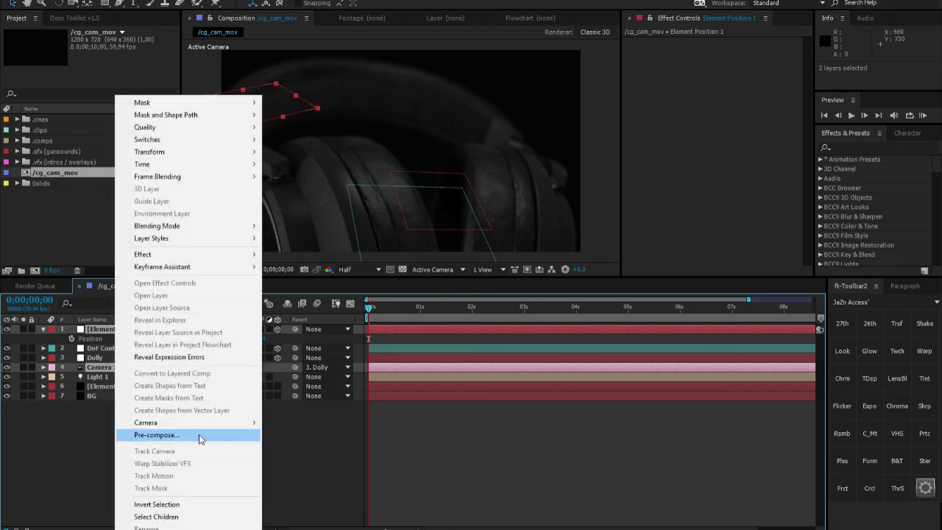
{"action": "left_click", "coordinate": [67, 460]}
{"action": "left_click", "coordinate": [67, 461]}
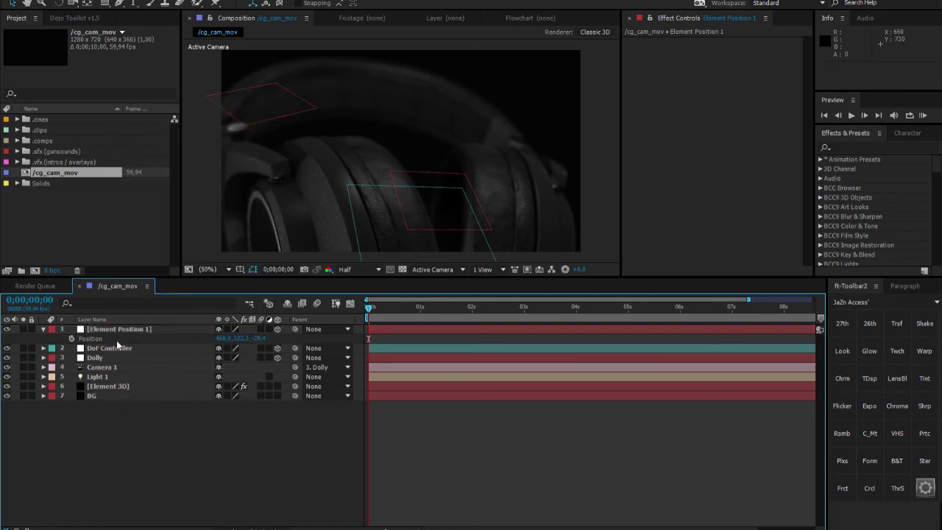
{"action": "left_click", "coordinate": [116, 340]}
{"action": "key", "text": "ctrl+shift+a"}
Paste Element Position 1's position into DoF Controller's Position, giving 468.8, 322.3, -28.4
{"action": "left_click", "coordinate": [90, 339]}
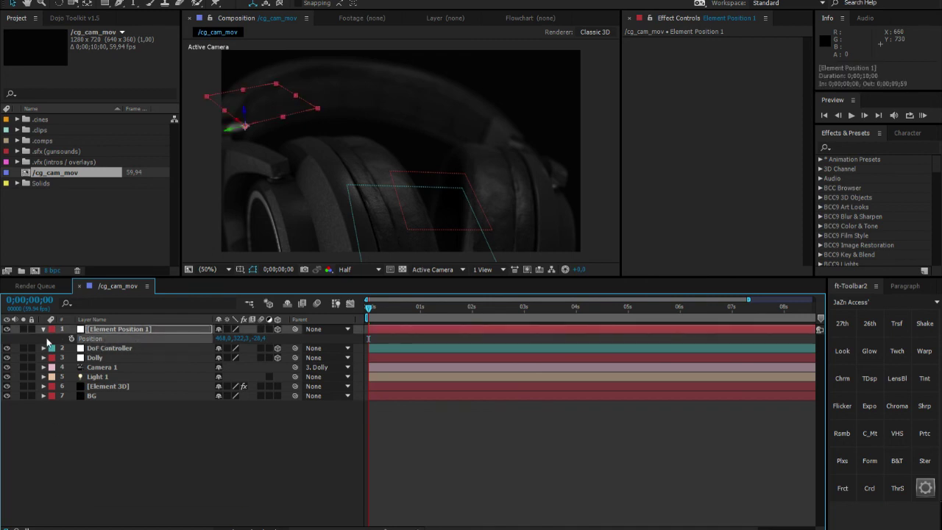
{"action": "left_click", "coordinate": [100, 359]}
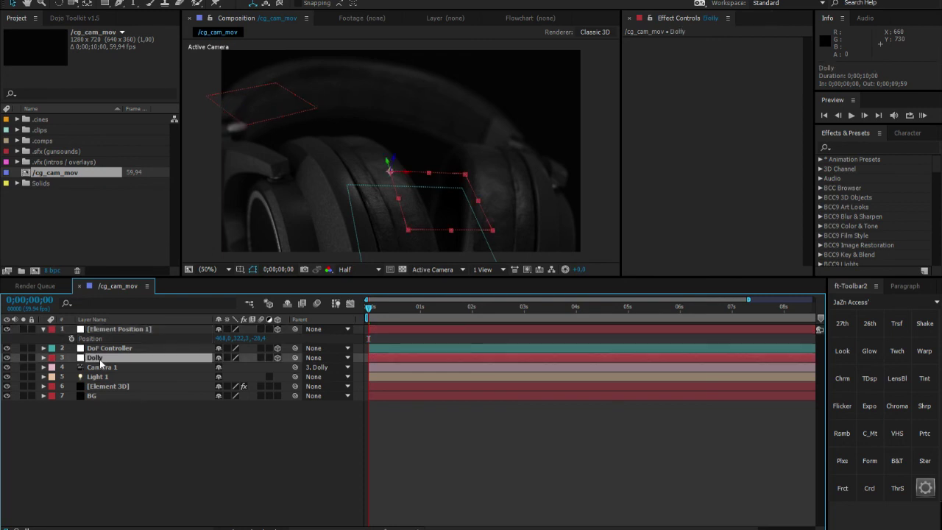
{"action": "left_click", "coordinate": [100, 350]}
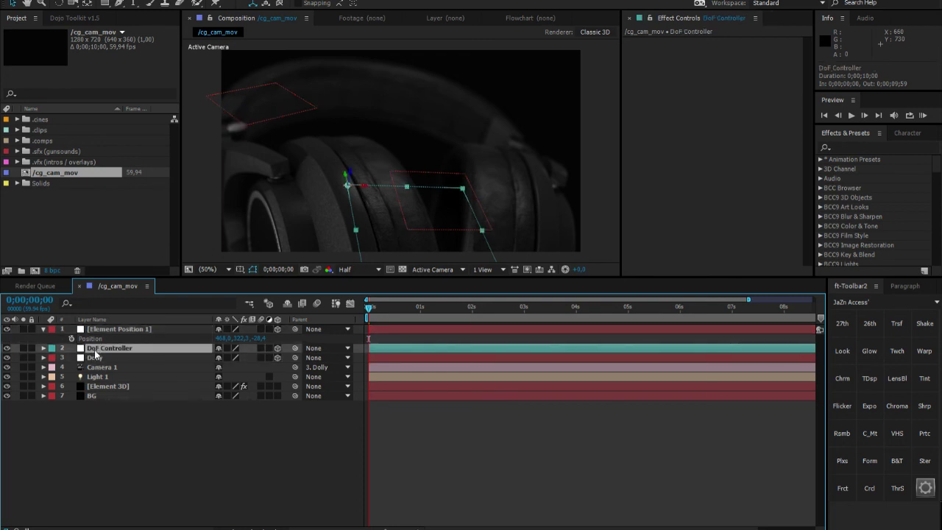
{"action": "key", "text": "p"}
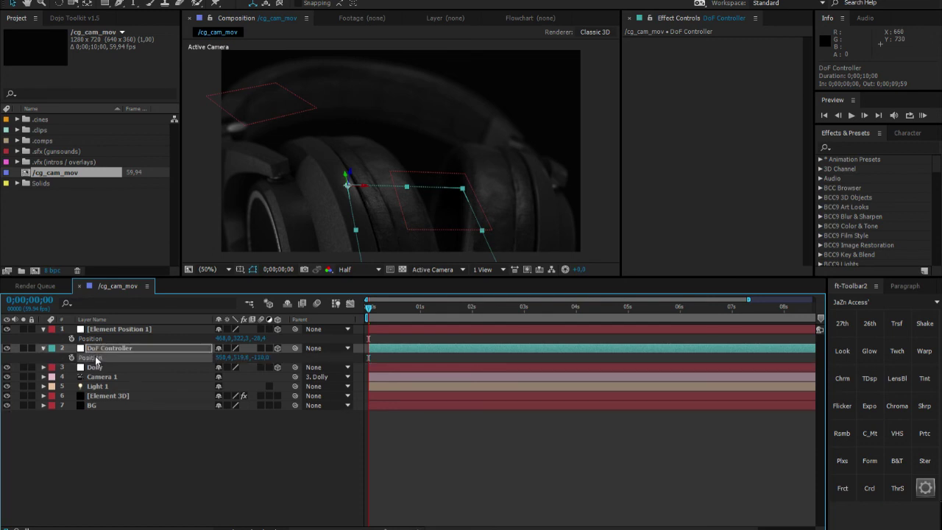
{"action": "key", "text": "ctrl+v"}
Delete the Element Position 1 null layer
{"action": "left_click", "coordinate": [123, 440]}
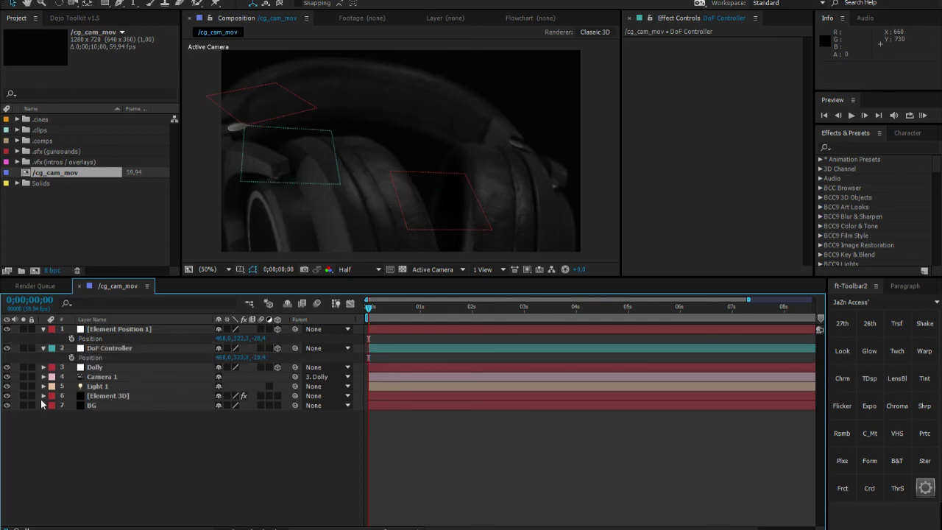
{"action": "left_click", "coordinate": [106, 330]}
{"action": "key", "text": "Delete"}
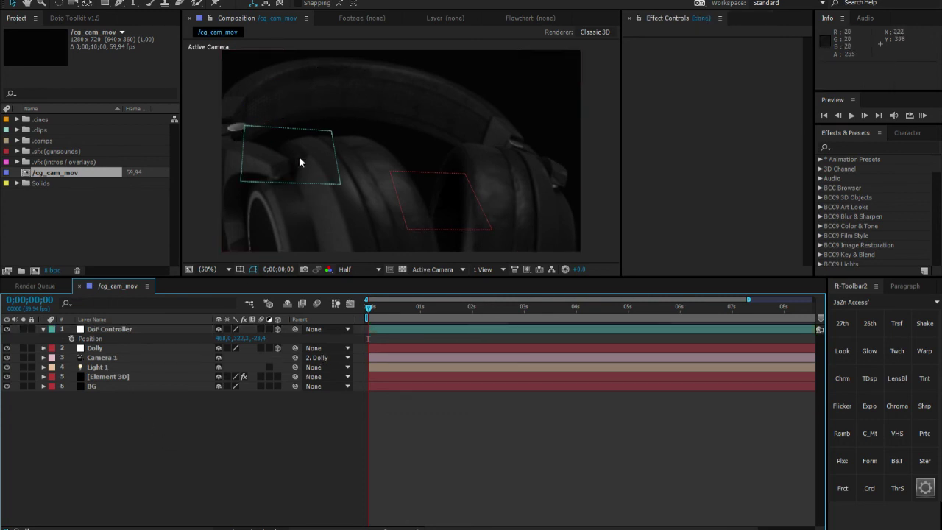
Set the viewer preview resolution to Full
{"action": "scroll", "coordinate": [250, 140], "scroll_direction": "up", "scroll_amount": 3}
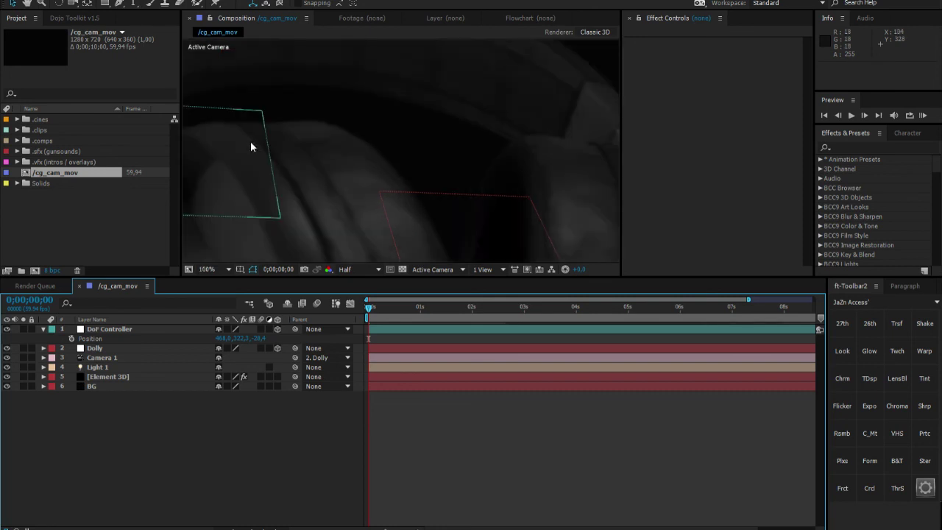
{"action": "scroll", "coordinate": [250, 140], "scroll_direction": "down", "scroll_amount": 1}
{"action": "left_click", "coordinate": [357, 269]}
{"action": "left_click", "coordinate": [354, 298]}
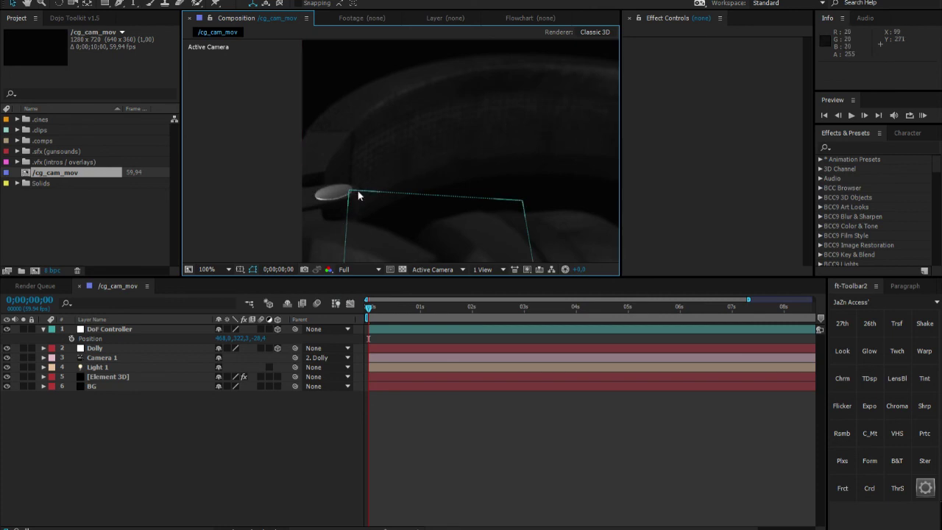
Set the viewer to 50% magnification, collapse DoF Controller, and select Camera 1
{"action": "left_click", "coordinate": [215, 270]}
{"action": "left_click", "coordinate": [222, 384]}
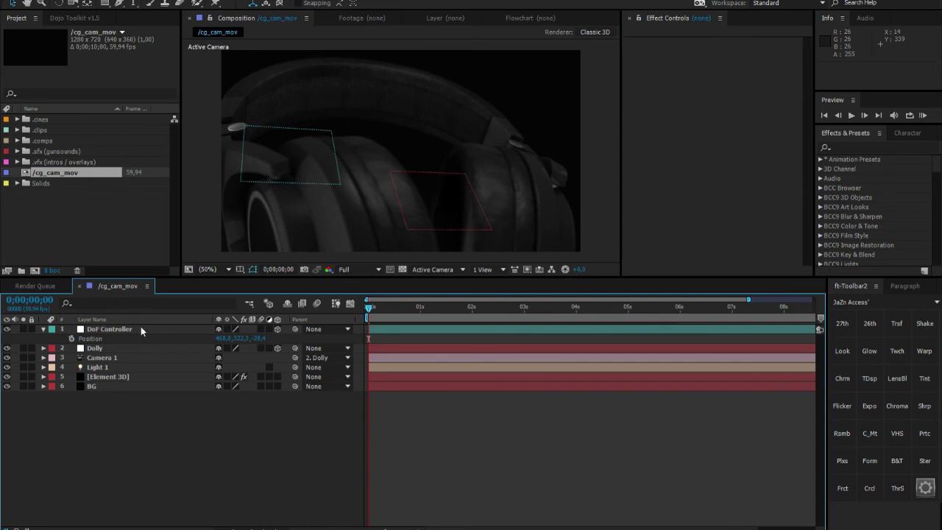
{"action": "left_click", "coordinate": [43, 329]}
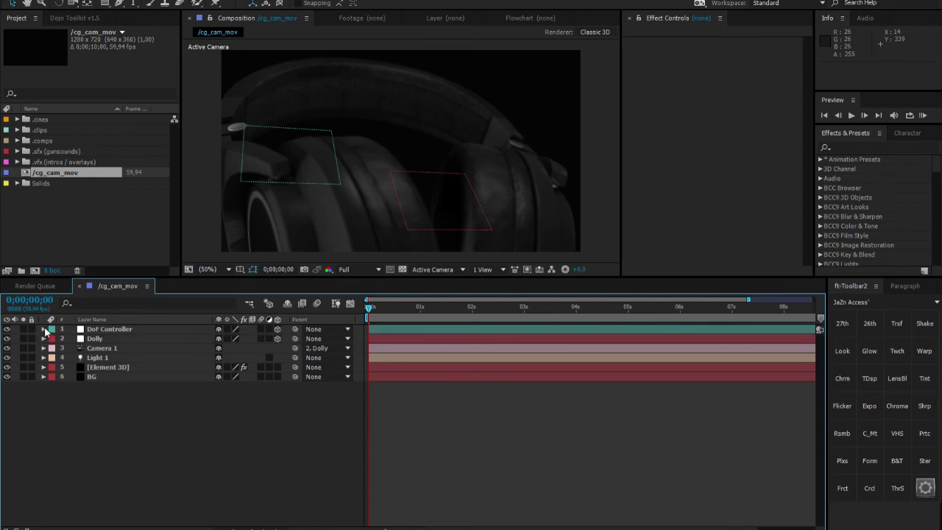
{"action": "left_click", "coordinate": [103, 359]}
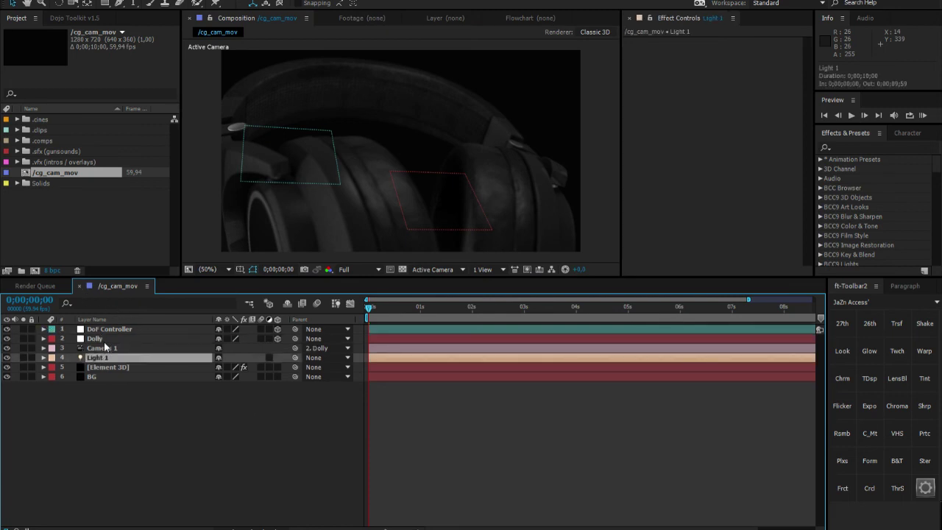
{"action": "left_click", "coordinate": [220, 402]}
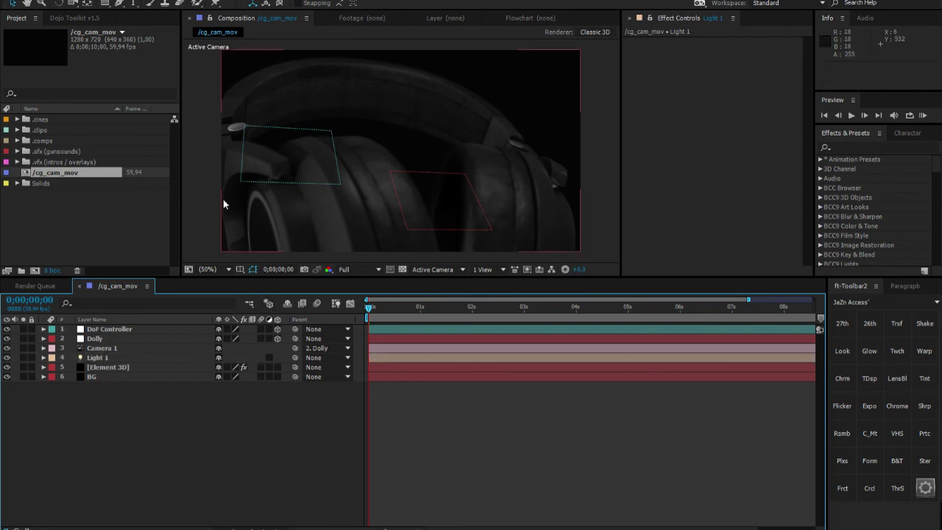
{"action": "left_click", "coordinate": [115, 348]}
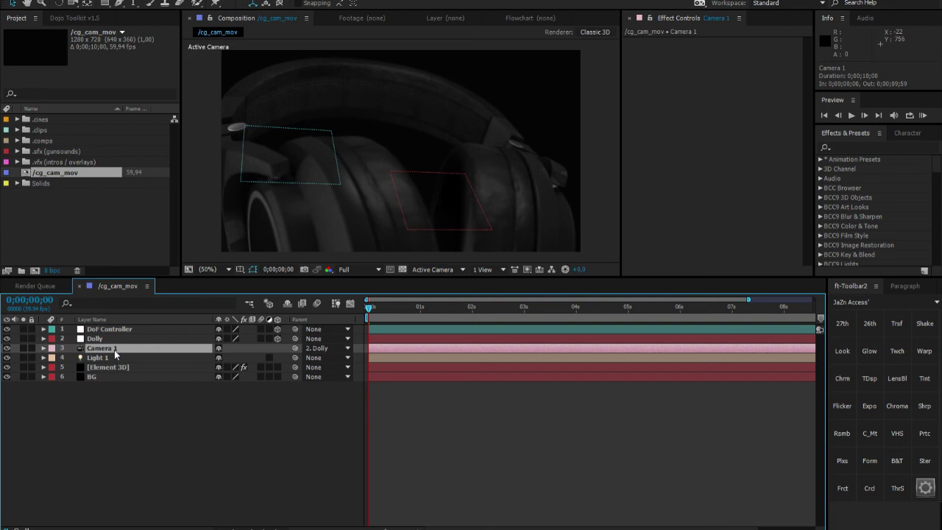
Reveal Camera 1's camera options and zoom the timeline onto the first seconds
{"action": "key", "text": "a"}
{"action": "key", "text": "a"}
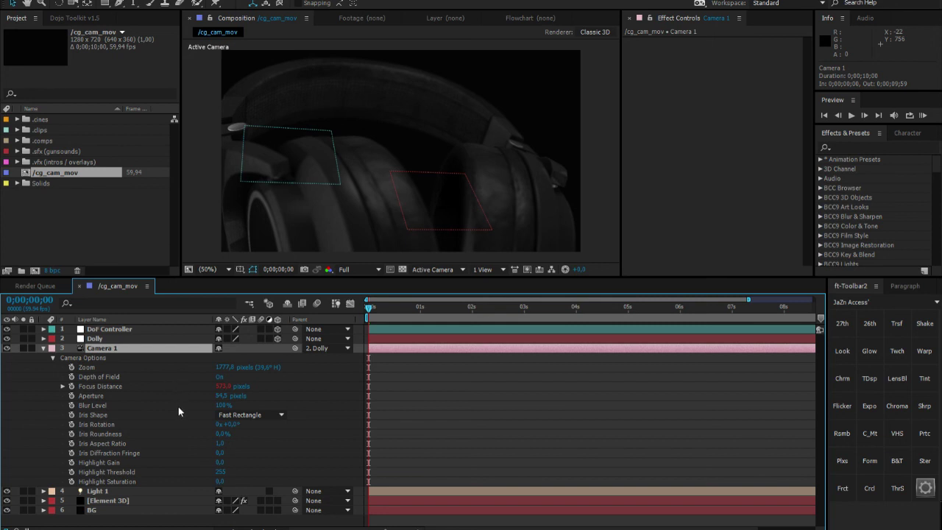
{"action": "left_click", "coordinate": [33, 404]}
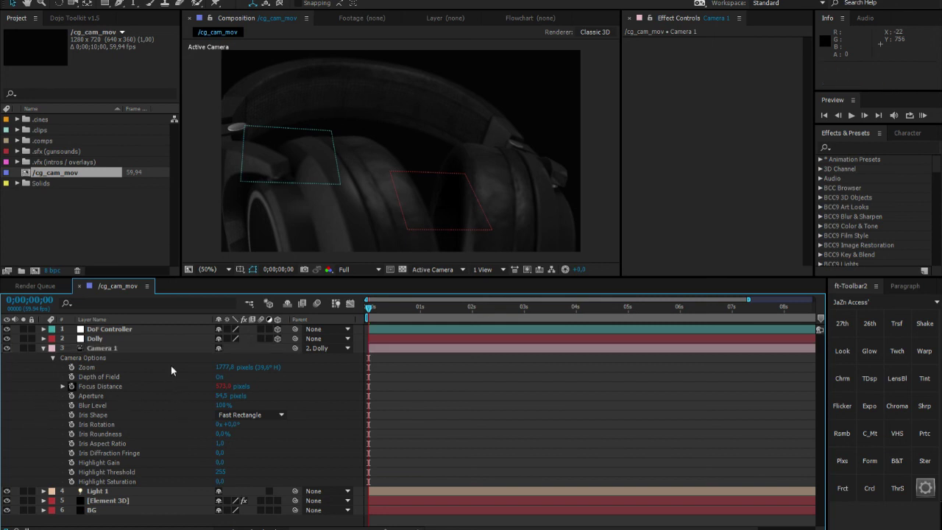
{"action": "left_click_drag", "start_coordinate": [748, 299], "coordinate": [482, 297]}
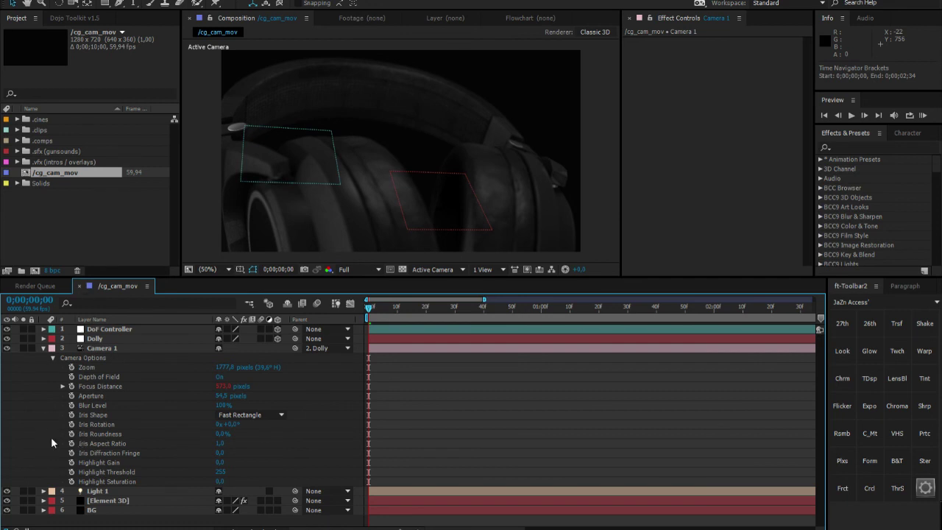
Select Camera 1's Iris Shape property, currently Fast Rectangle, and bring up its shape list
{"action": "left_click", "coordinate": [96, 406]}
{"action": "left_click", "coordinate": [88, 367], "text": "shift"}
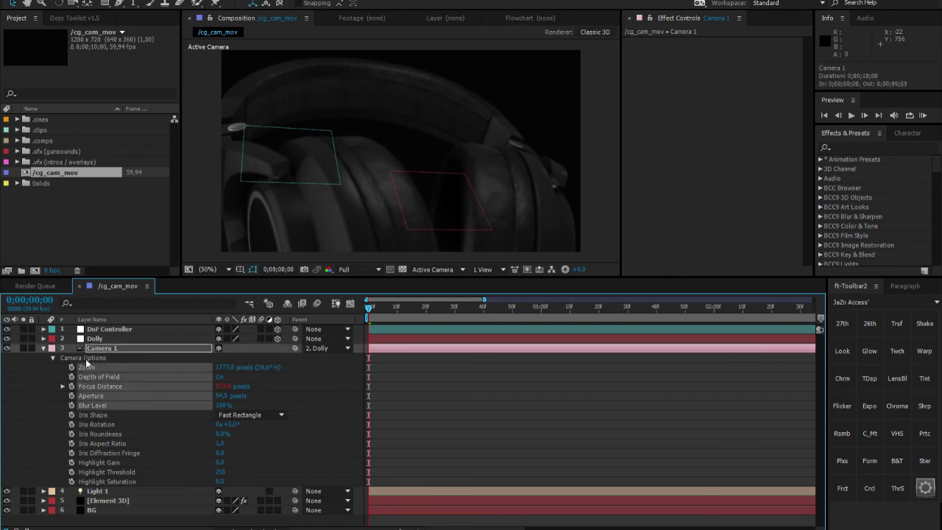
{"action": "left_click", "coordinate": [50, 410]}
{"action": "left_click", "coordinate": [109, 414]}
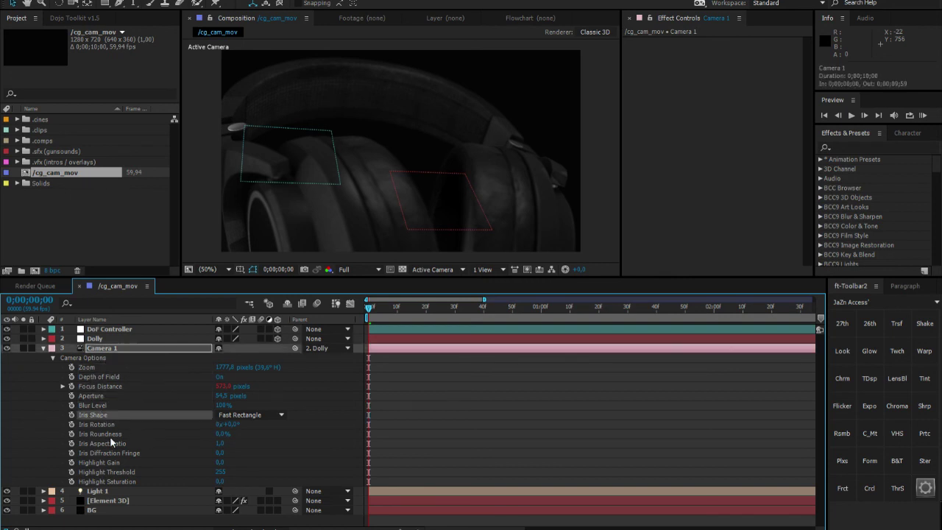
{"action": "left_click", "coordinate": [111, 478], "text": "shift"}
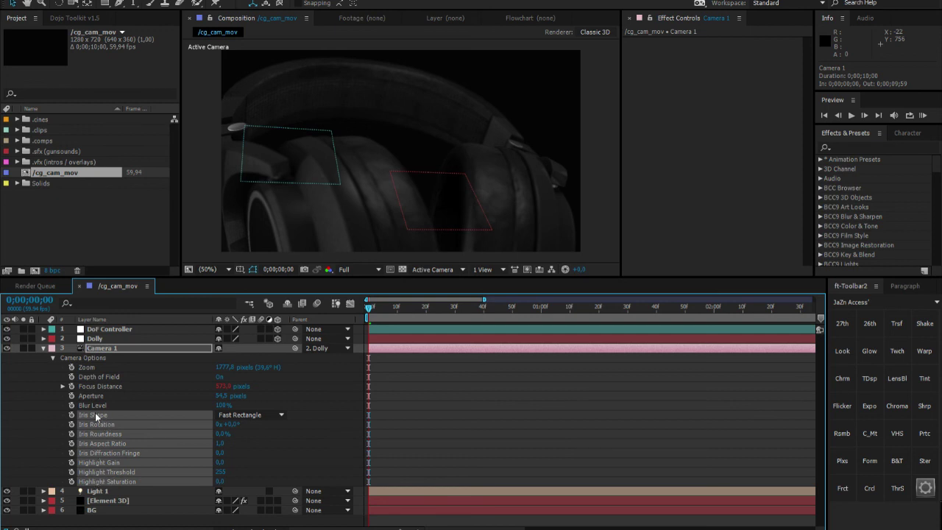
{"action": "left_click", "coordinate": [36, 429]}
{"action": "left_click", "coordinate": [107, 417]}
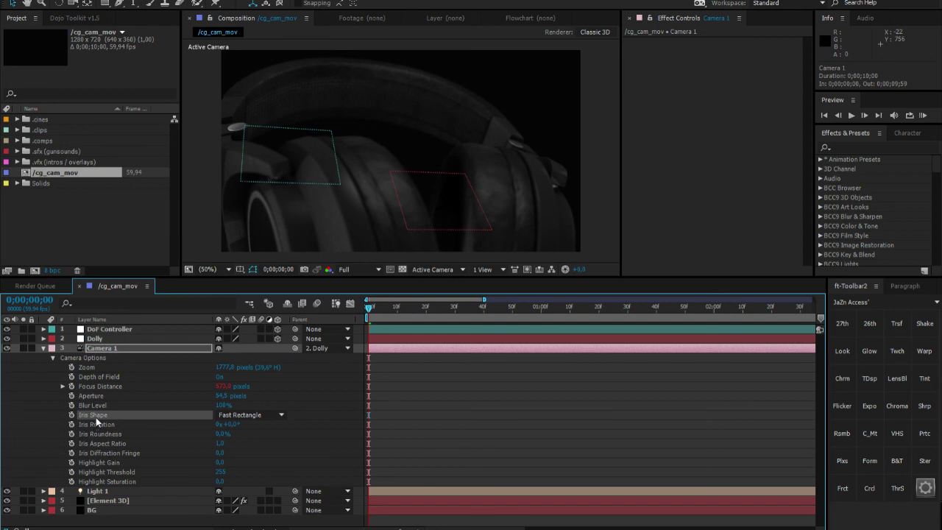
{"action": "left_click", "coordinate": [258, 417]}
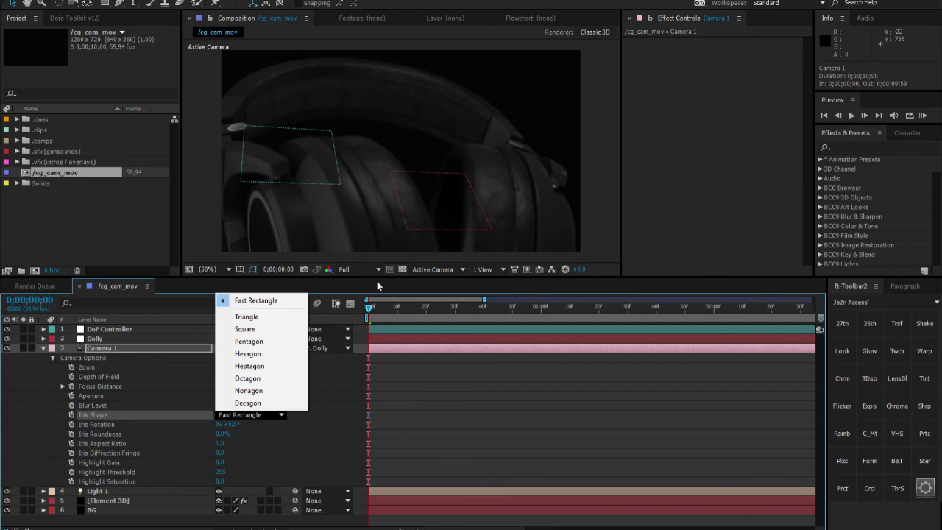
Change Camera 1's Iris Shape from Fast Rectangle to Hexagon
{"action": "left_click", "coordinate": [308, 274]}
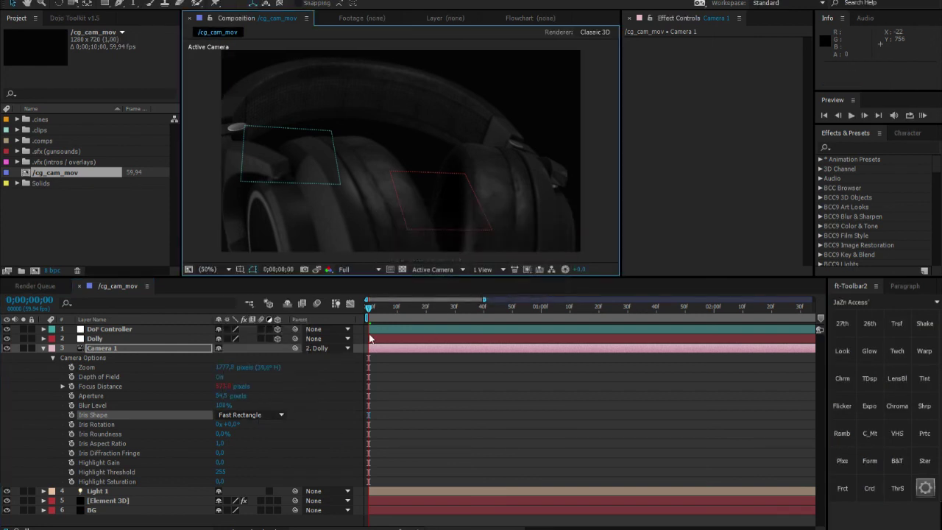
{"action": "left_click", "coordinate": [250, 415]}
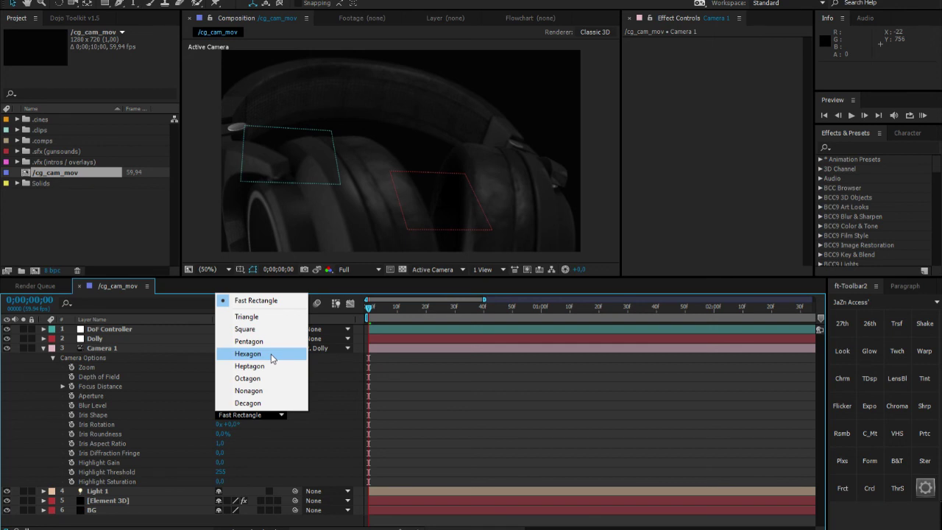
{"action": "left_click", "coordinate": [271, 356]}
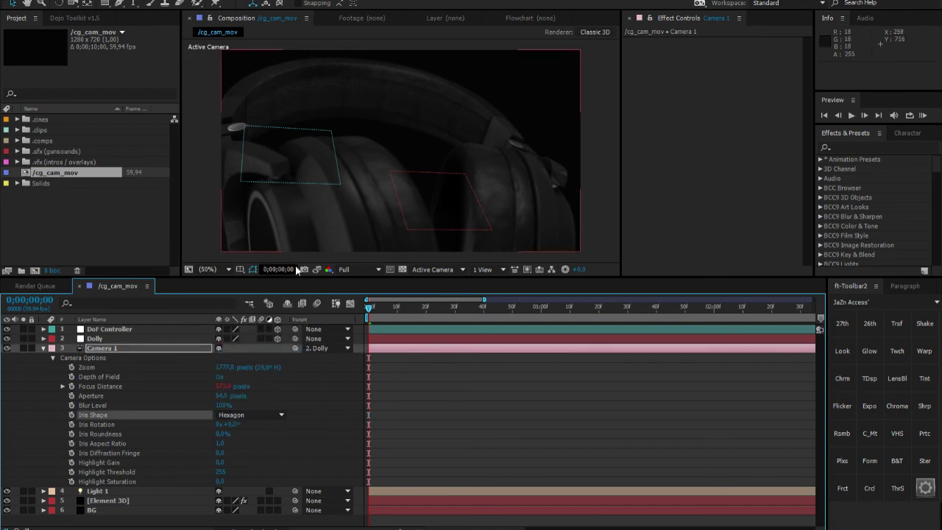
Inspect the hexagonal bokeh at 100% against a snapshot, then return the viewer to 50%
{"action": "key", "text": "slash"}
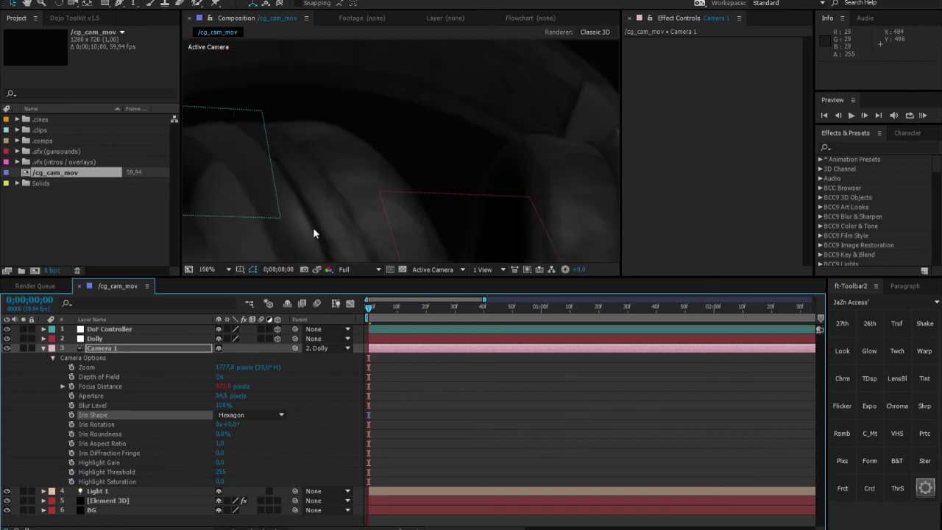
{"action": "left_click_drag", "start_coordinate": [293, 214], "coordinate": [347, 199]}
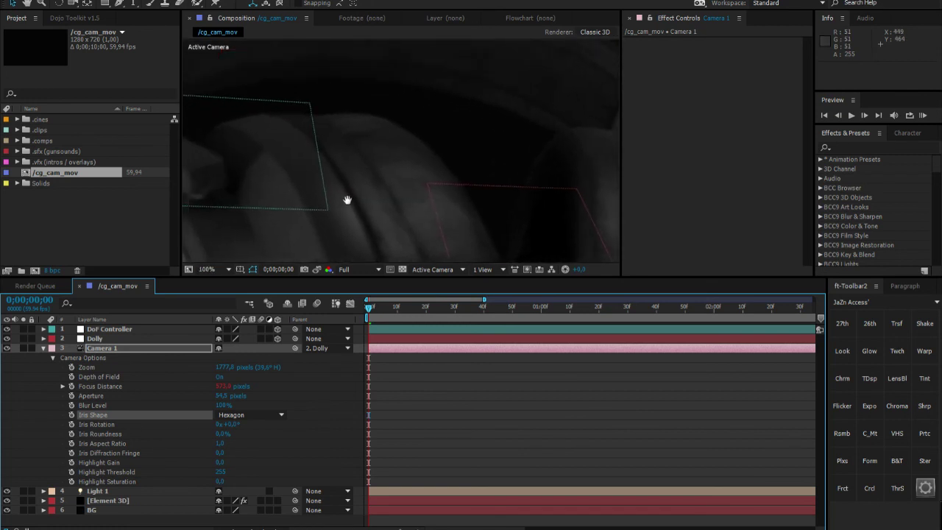
{"action": "left_click", "coordinate": [315, 270]}
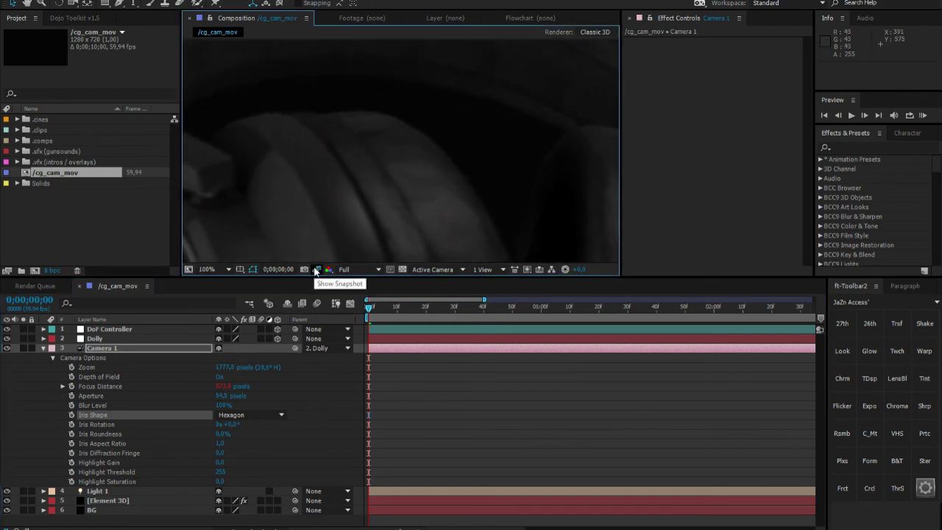
{"action": "left_click", "coordinate": [217, 269]}
{"action": "left_click", "coordinate": [220, 384]}
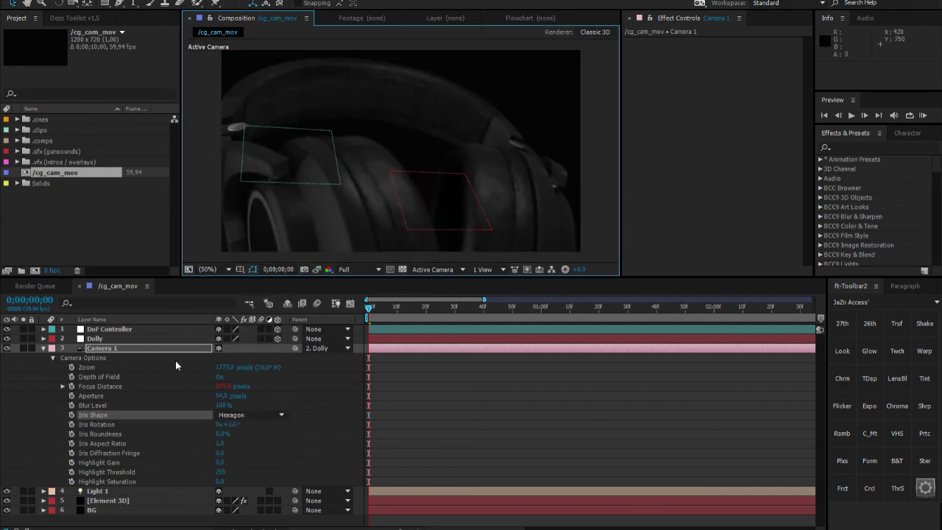
{"action": "left_click", "coordinate": [228, 415]}
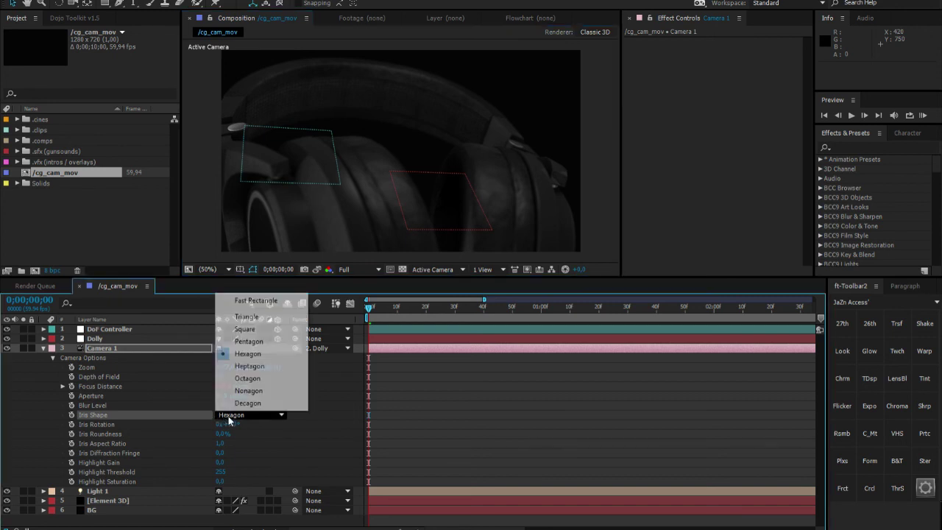
{"action": "left_click", "coordinate": [41, 410]}
{"action": "left_click", "coordinate": [102, 425]}
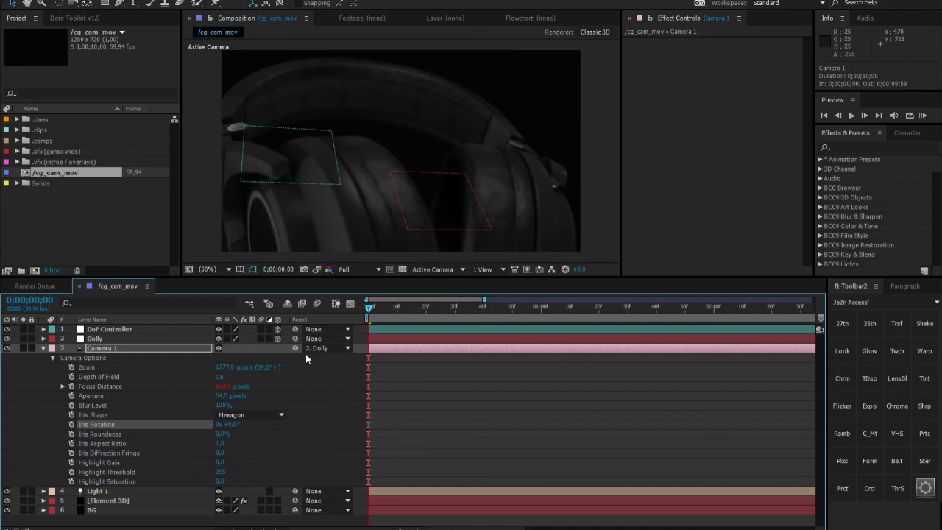
{"action": "left_click", "coordinate": [265, 414]}
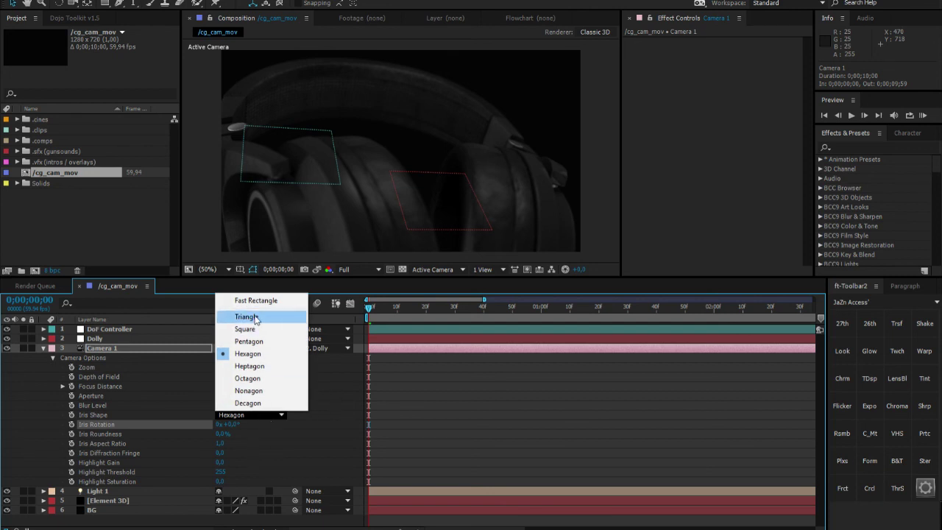
{"action": "left_click", "coordinate": [254, 317]}
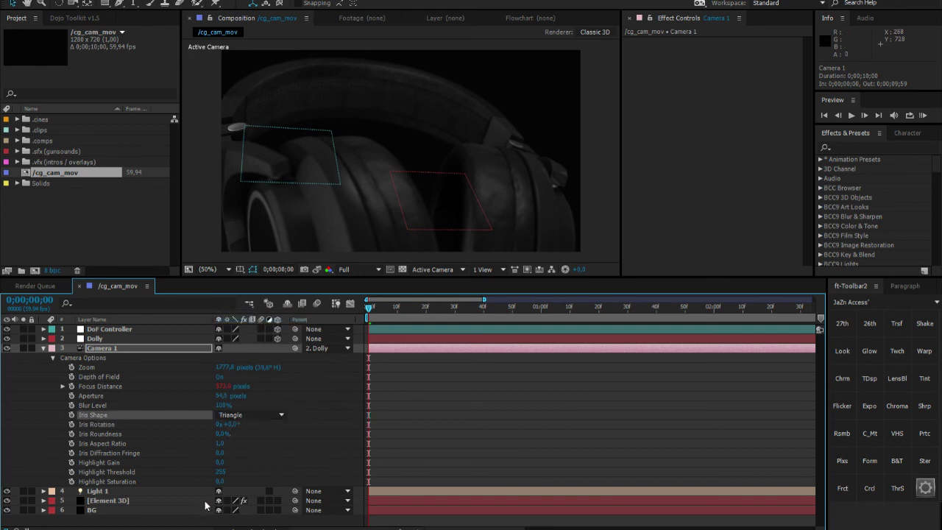
{"action": "left_click_drag", "start_coordinate": [220, 445], "coordinate": [244, 445]}
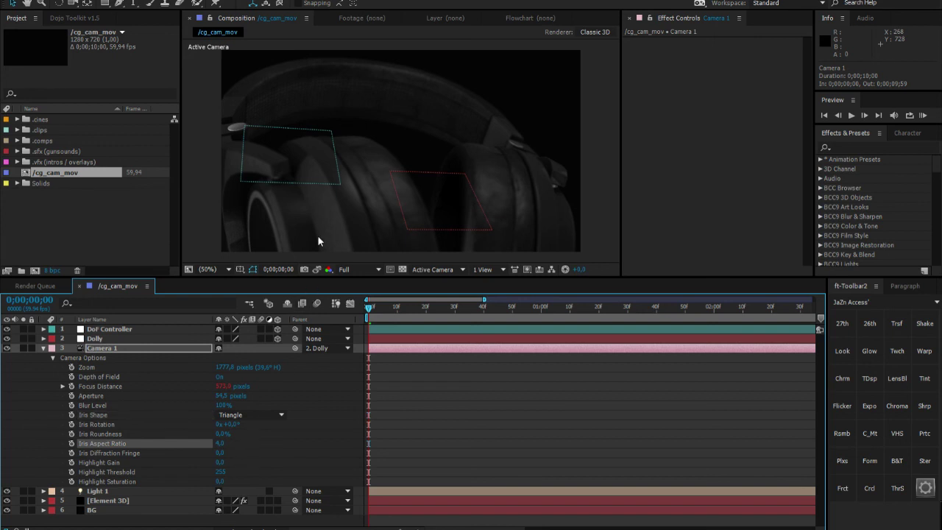
{"action": "key", "text": "slash"}
{"action": "key", "text": "comma"}
{"action": "key", "text": "comma"}
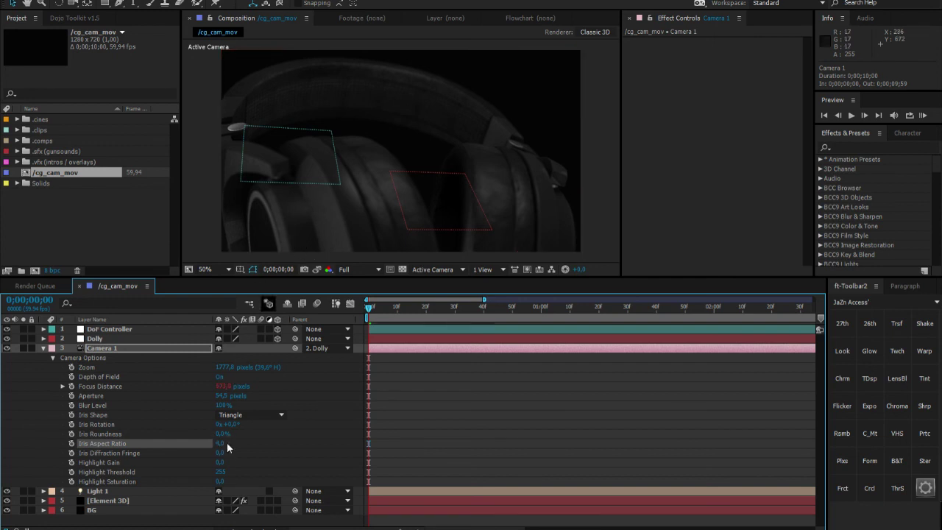
{"action": "left_click_drag", "start_coordinate": [227, 443], "coordinate": [313, 250]}
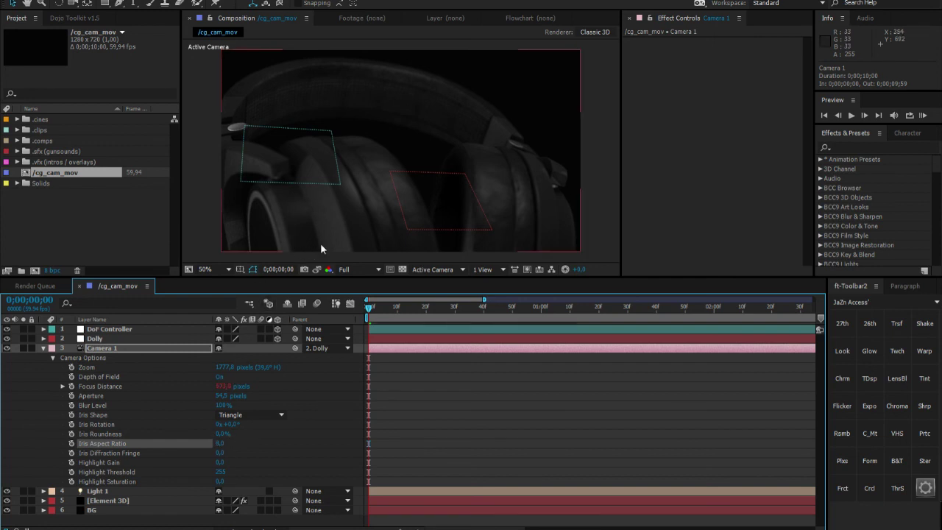
{"action": "left_click", "coordinate": [222, 444]}
{"action": "type", "text": "1"}
{"action": "key", "text": "Return"}
{"action": "left_click", "coordinate": [249, 415]}
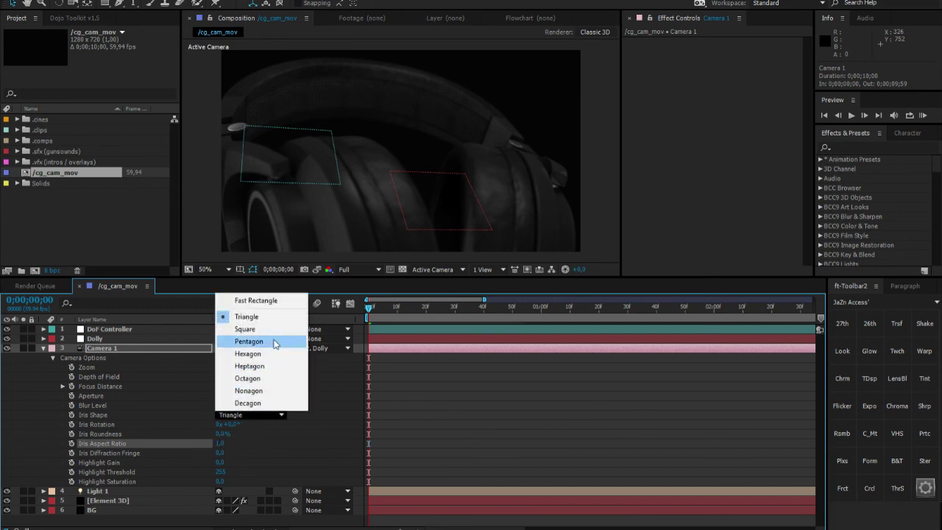
{"action": "left_click", "coordinate": [254, 353]}
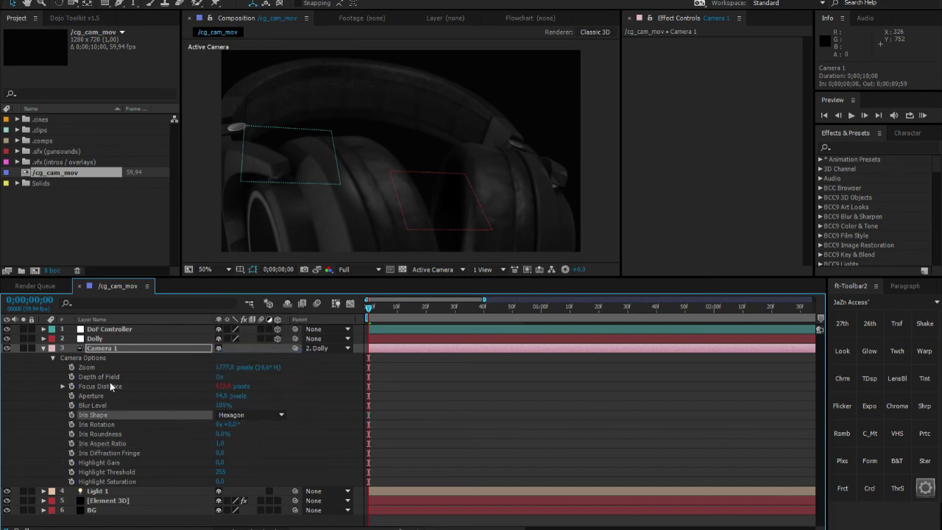
Set Element 3D's Render Settings > Depth of Field mode to Focus Indicator
{"action": "left_click", "coordinate": [42, 347]}
{"action": "left_click", "coordinate": [102, 377]}
{"action": "left_click", "coordinate": [108, 370]}
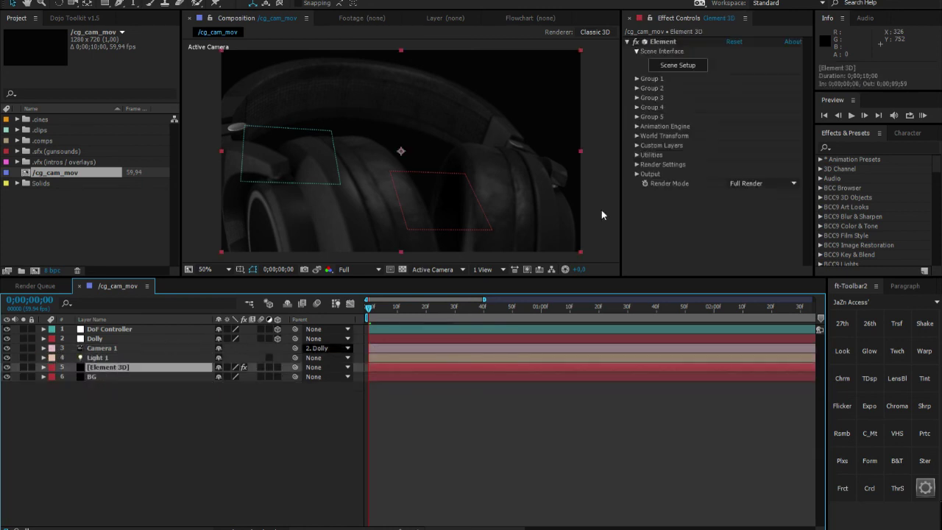
{"action": "left_click", "coordinate": [637, 162]}
{"action": "scroll", "coordinate": [639, 167], "scroll_direction": "down", "scroll_amount": 1}
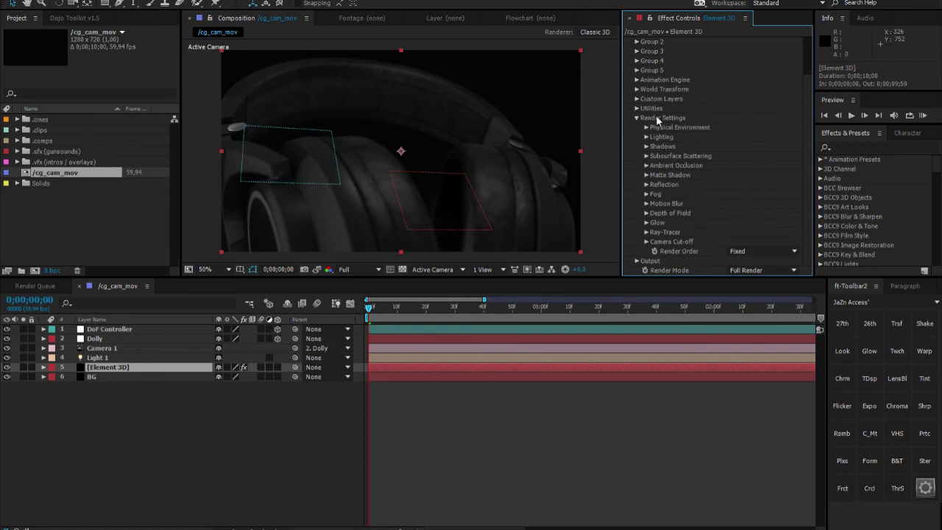
{"action": "left_click", "coordinate": [646, 213]}
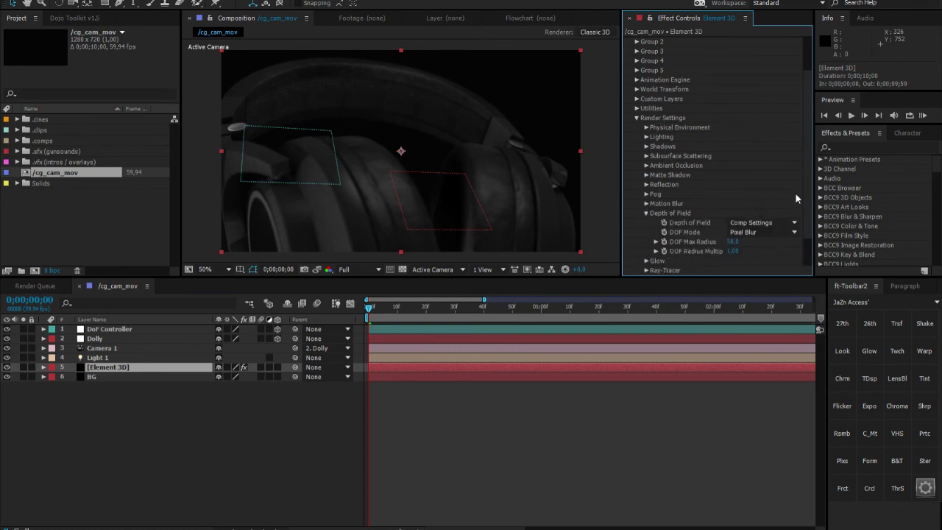
{"action": "scroll", "coordinate": [805, 199], "scroll_direction": "down", "scroll_amount": 2}
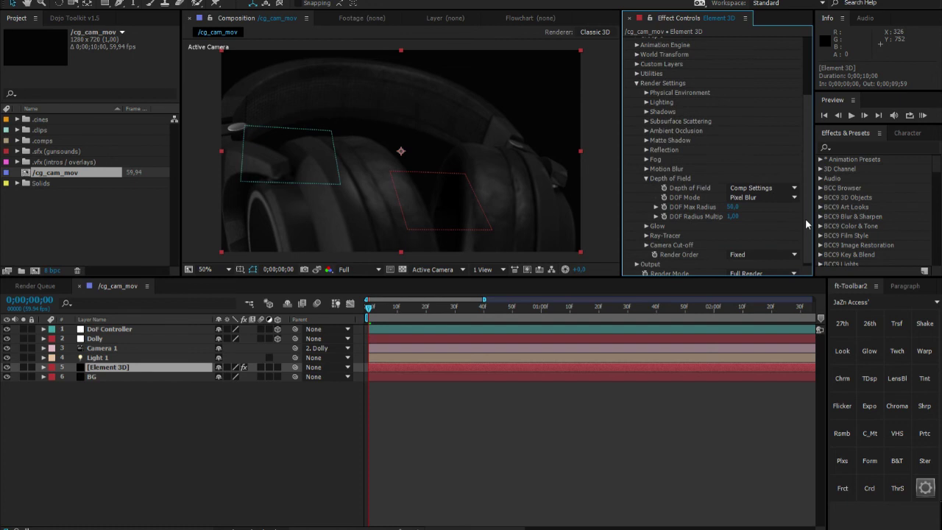
{"action": "left_click", "coordinate": [740, 194]}
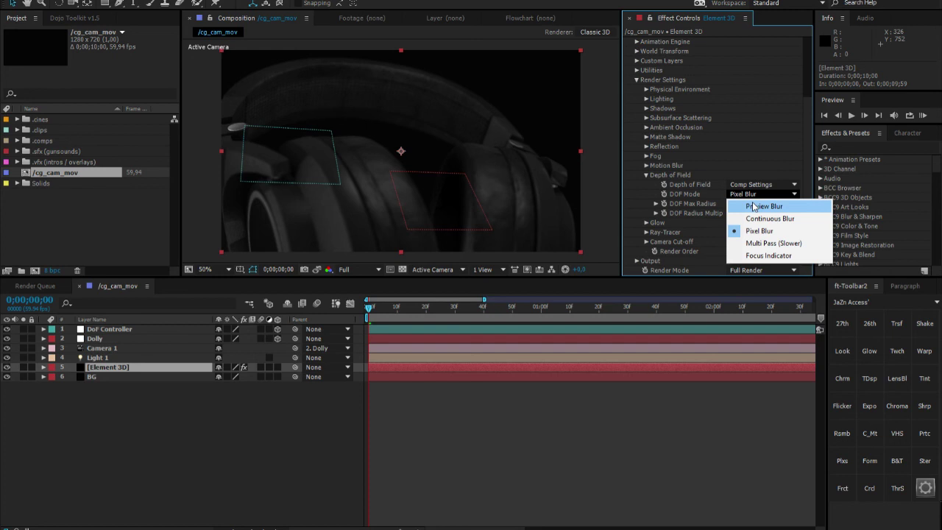
{"action": "left_click", "coordinate": [768, 256]}
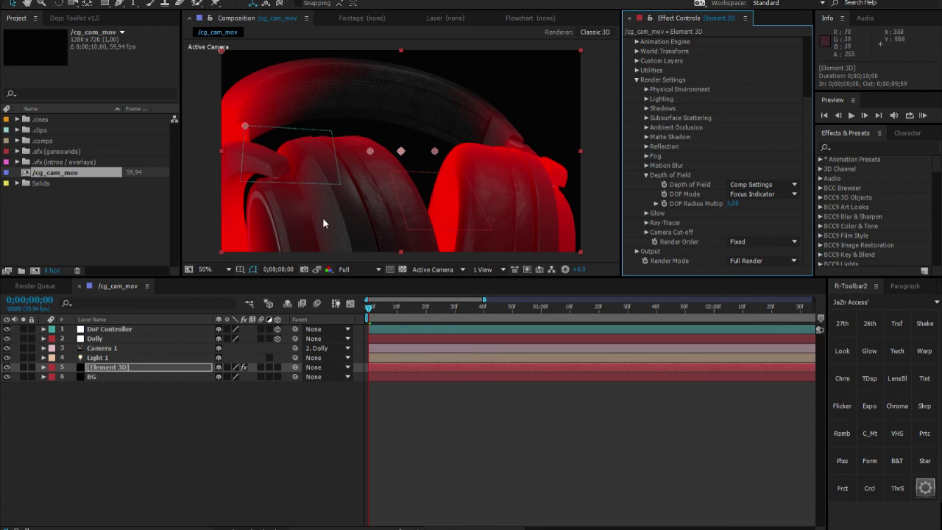
Orbit the camera around the headphones out to a full view of the model
{"action": "key", "text": "c"}
{"action": "left_click_drag", "start_coordinate": [398, 183], "coordinate": [454, 251]}
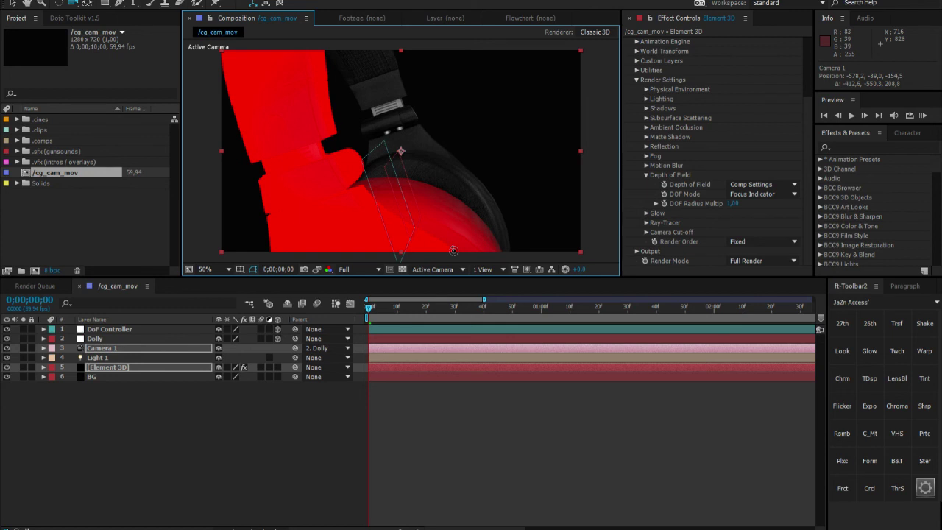
{"action": "left_click_drag", "start_coordinate": [453, 251], "coordinate": [328, 124]}
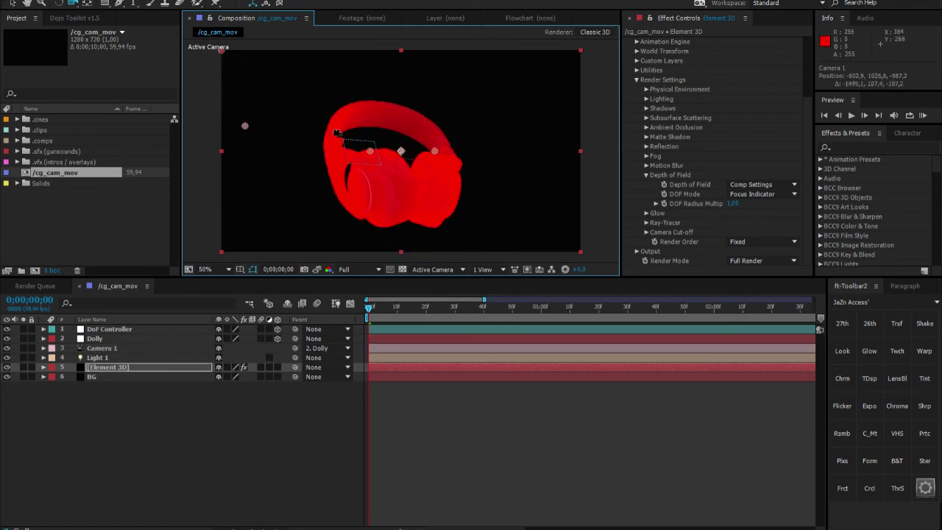
Undo the orbit and the DOF Mode change, restoring Pixel Blur, and collapse the Element 3D layer
{"action": "key", "text": "ctrl+z"}
{"action": "key", "text": "ctrl+z"}
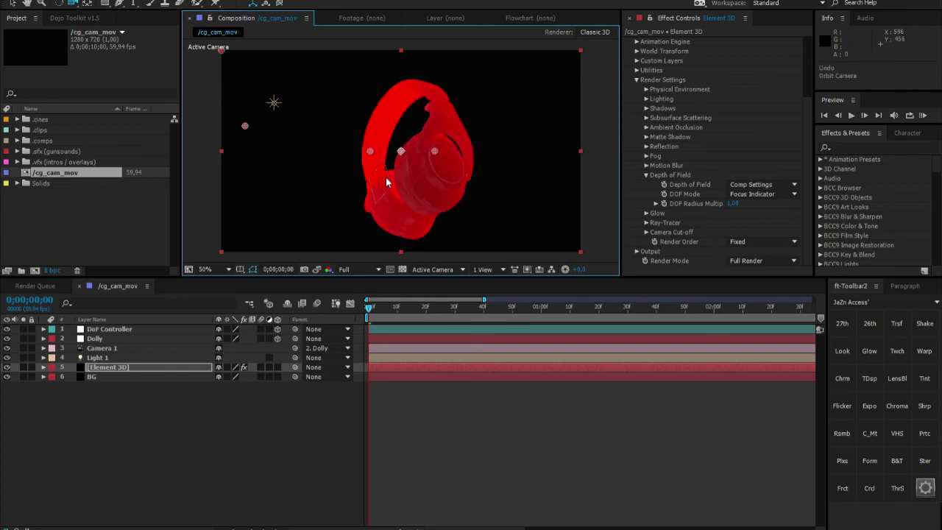
{"action": "key", "text": "ctrl+z"}
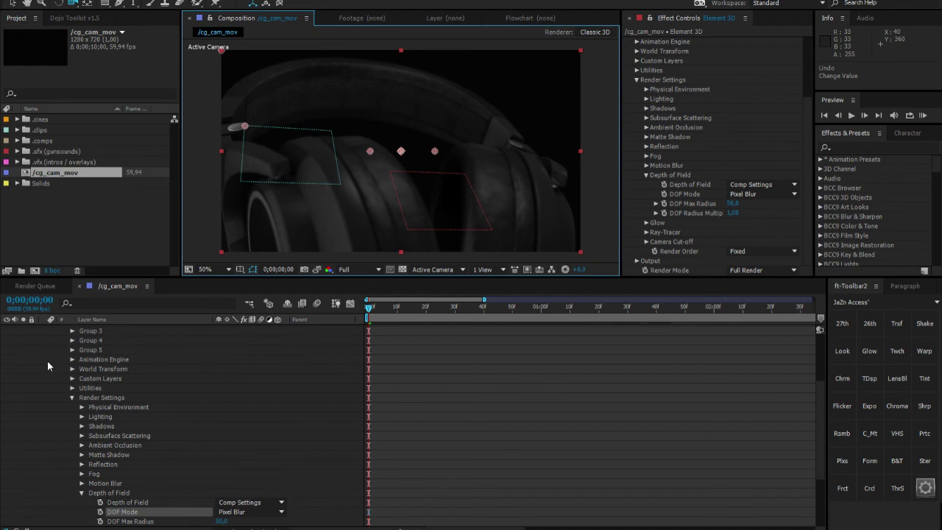
{"action": "scroll", "coordinate": [47, 360], "scroll_direction": "up", "scroll_amount": 5}
{"action": "left_click", "coordinate": [43, 368]}
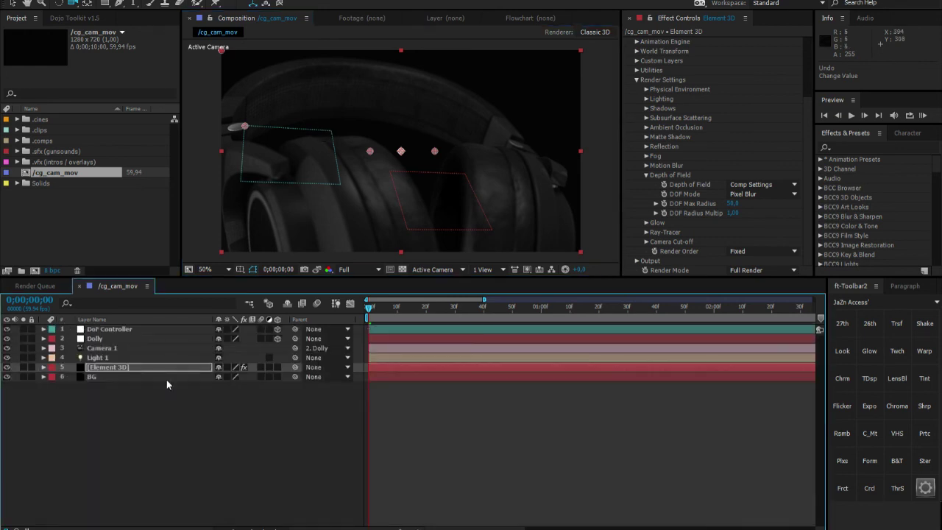
Deselect the Element 3D layer and open the DOF Mode dropdown in Effect Controls
{"action": "left_click", "coordinate": [167, 390]}
{"action": "left_click", "coordinate": [777, 195]}
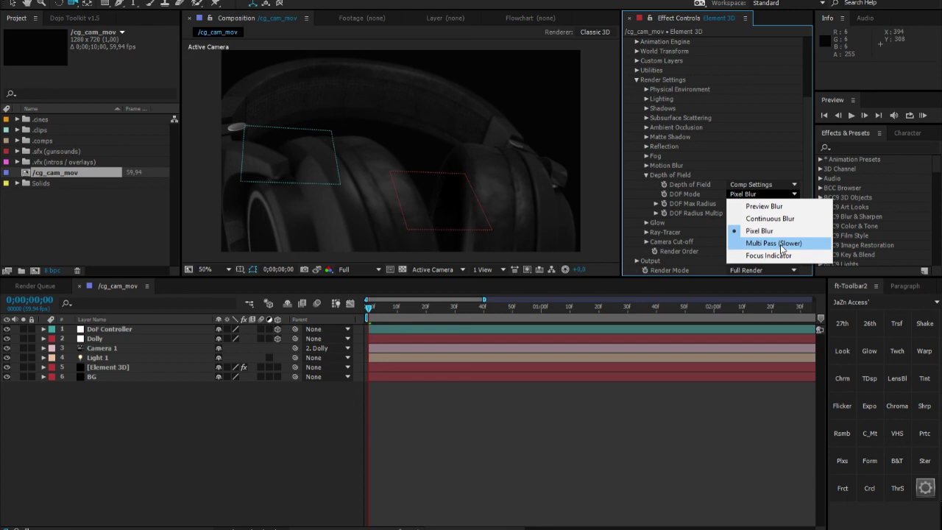
Set DOF Mode to Multi Pass (Slower) with radius multiplier 1, then collapse Depth of Field and Render Settings
{"action": "left_click", "coordinate": [773, 243]}
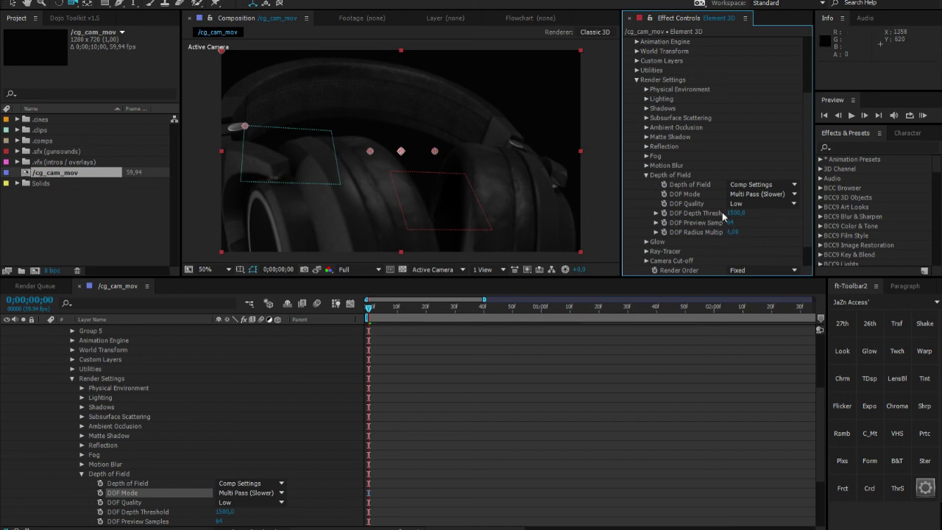
{"action": "left_click", "coordinate": [733, 232]}
{"action": "type", "text": "1"}
{"action": "key", "text": "Return"}
{"action": "left_click", "coordinate": [656, 232]}
{"action": "left_click", "coordinate": [656, 233]}
{"action": "left_click", "coordinate": [644, 175]}
{"action": "left_click", "coordinate": [637, 118]}
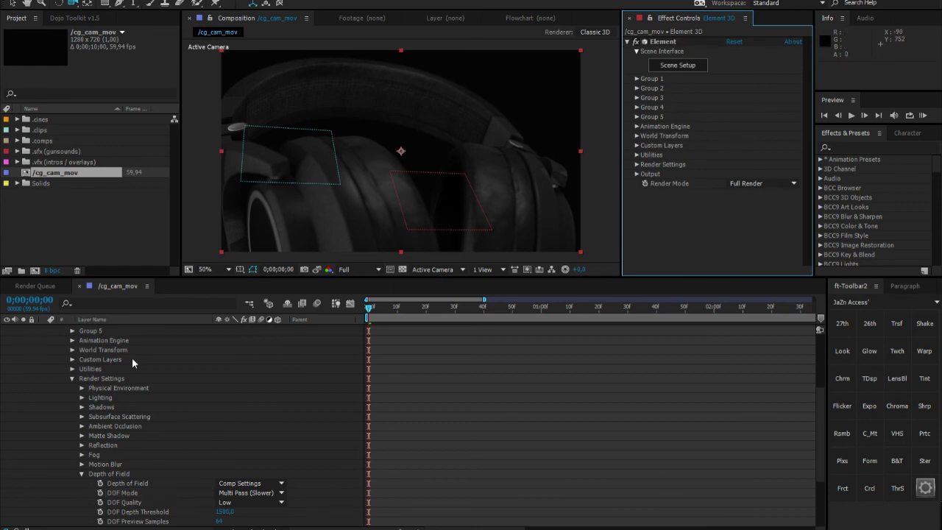
Scroll the timeline to the top and collapse the Element 3D layer's properties
{"action": "scroll", "coordinate": [135, 348], "scroll_direction": "up", "scroll_amount": 5}
{"action": "left_click", "coordinate": [43, 367]}
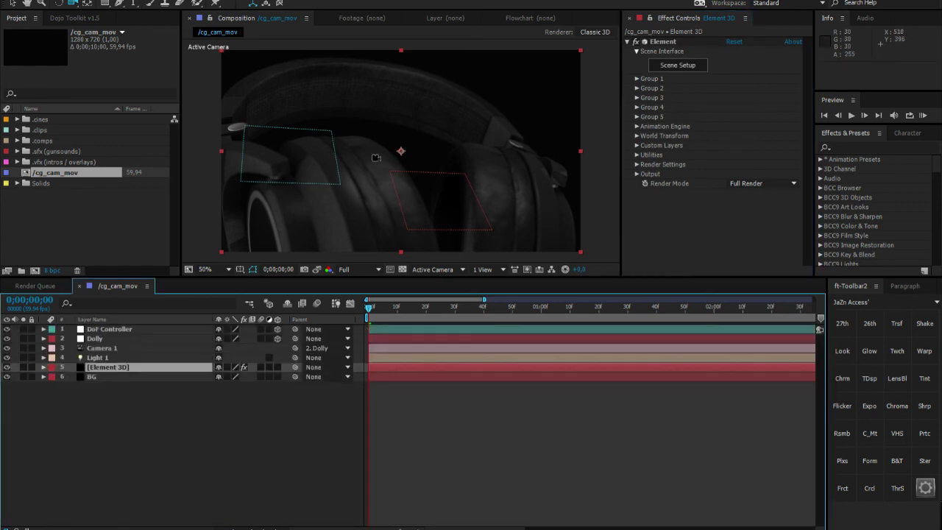